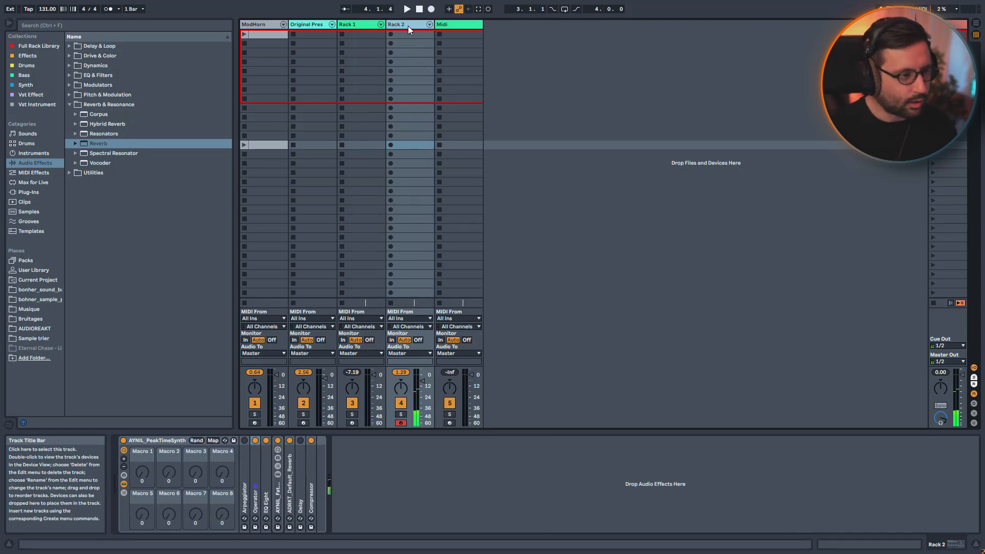
Arm the Original Presets track to play its synth preset, and switch record arm over to the ModHorn track.
click(297, 24)
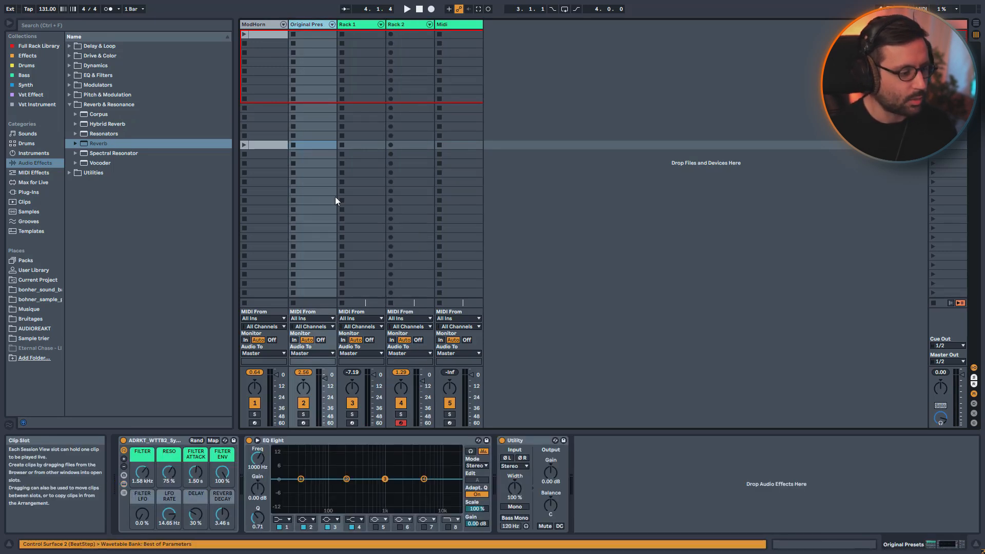
click(306, 423)
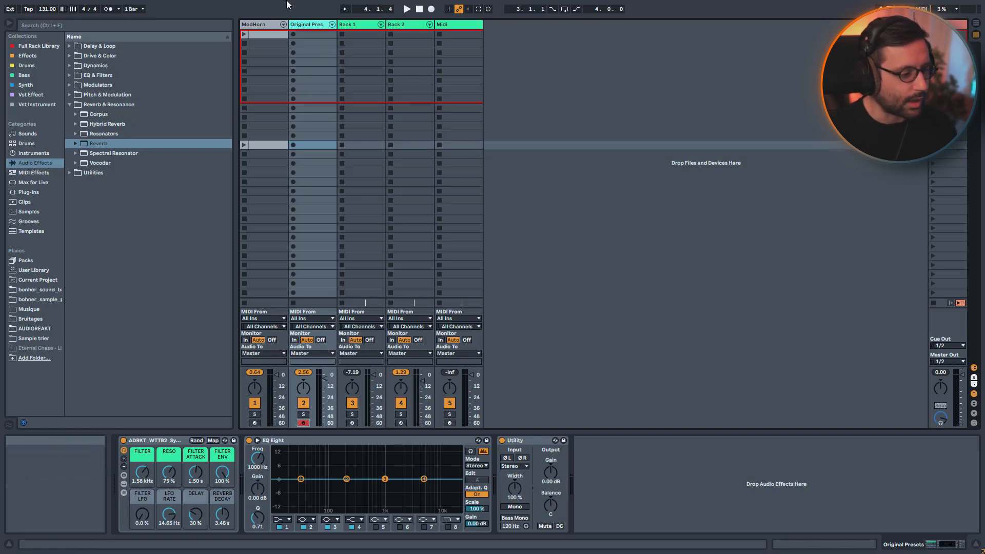
click(260, 23)
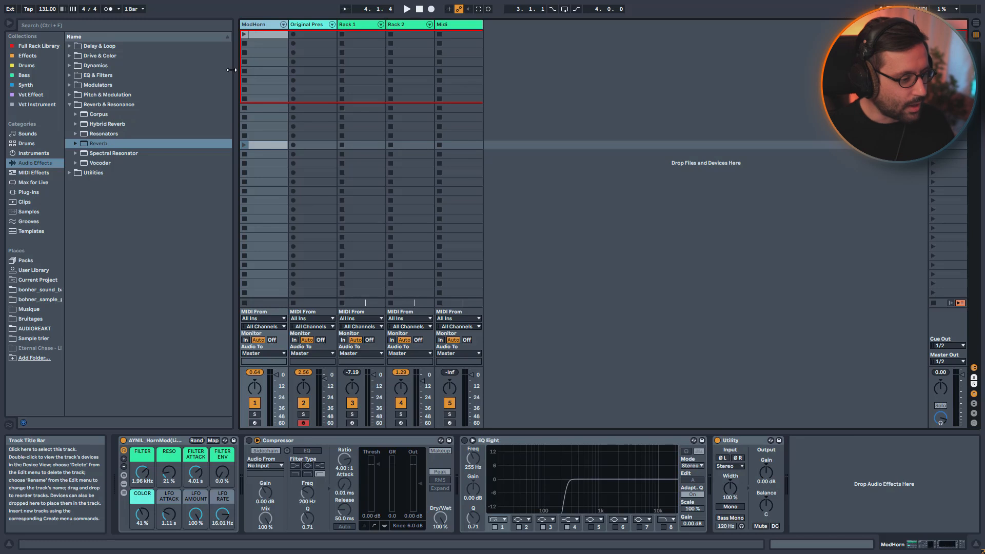
click(254, 423)
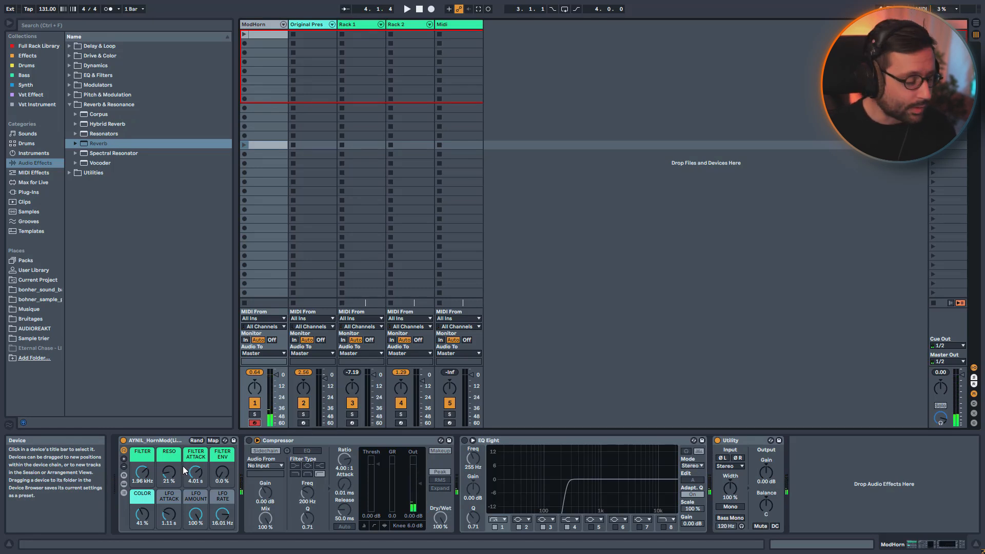
Show the macro variations of the AYNIL_HornMod rack and audition the Mod variations from Mod 4 up to Mod 1.
click(125, 476)
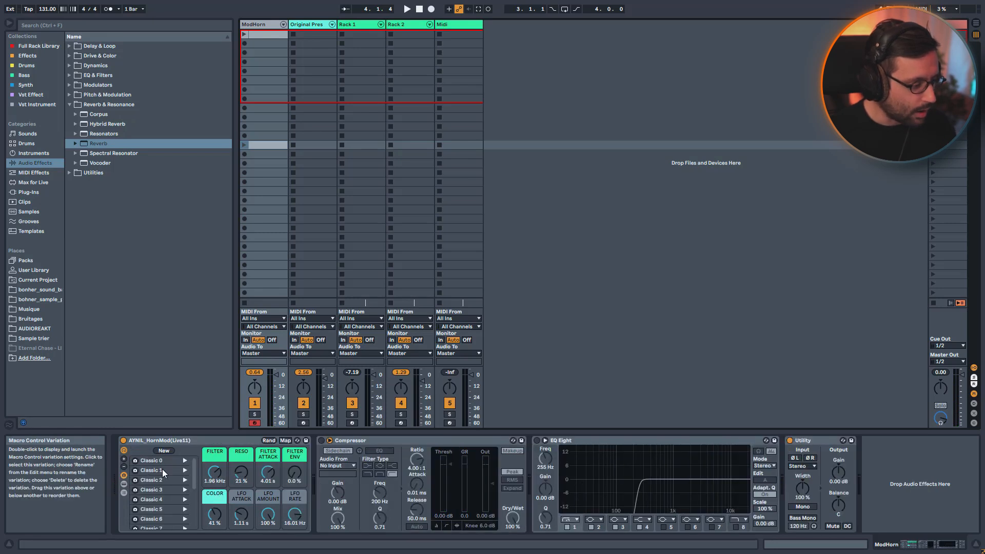
scroll(170, 503, down, 5)
scroll(168, 502, up, 5)
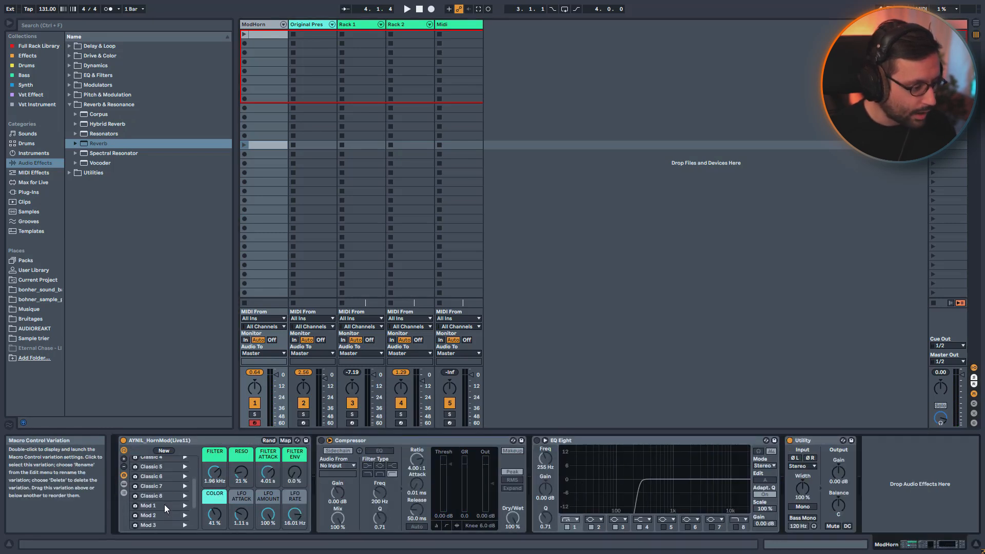
scroll(183, 462, down, 5)
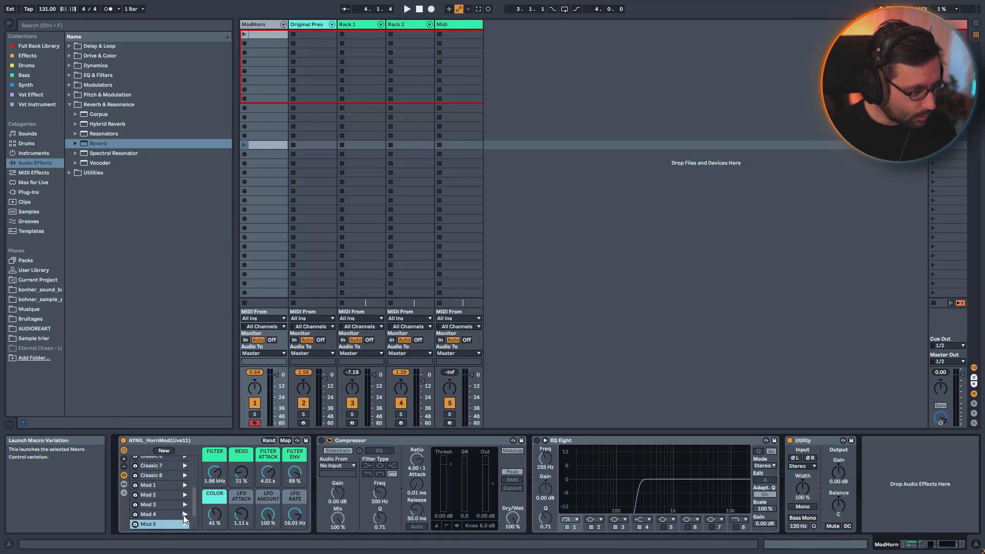
click(183, 515)
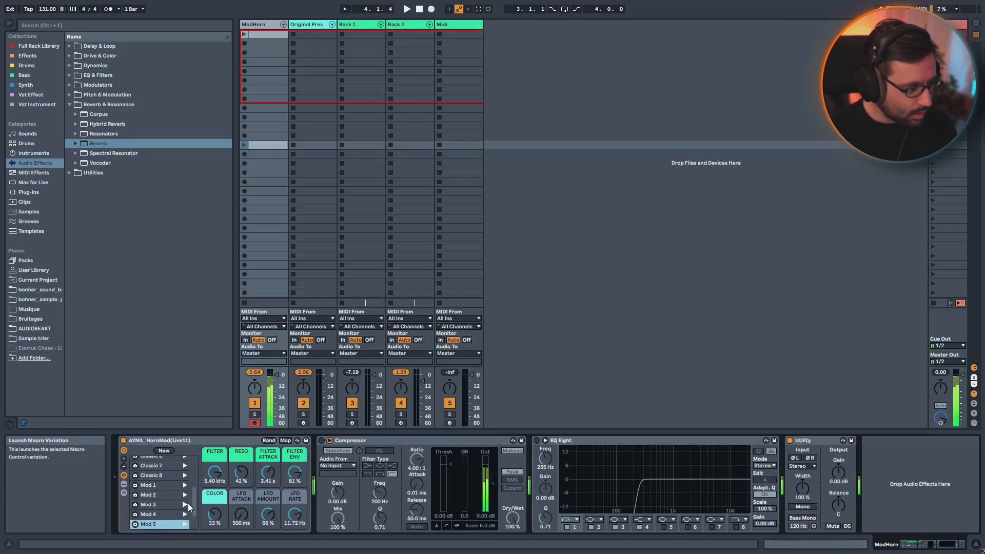
click(186, 505)
click(185, 494)
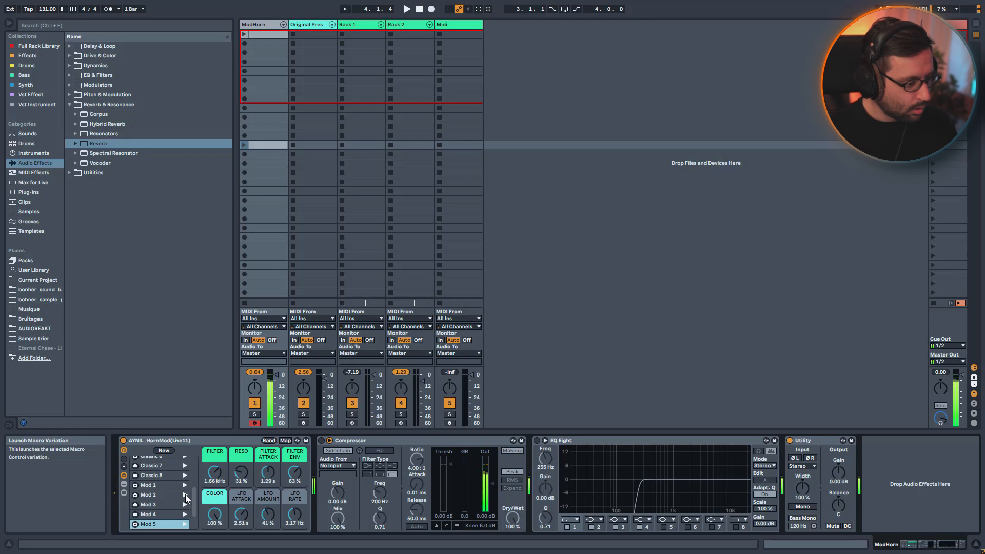
click(184, 485)
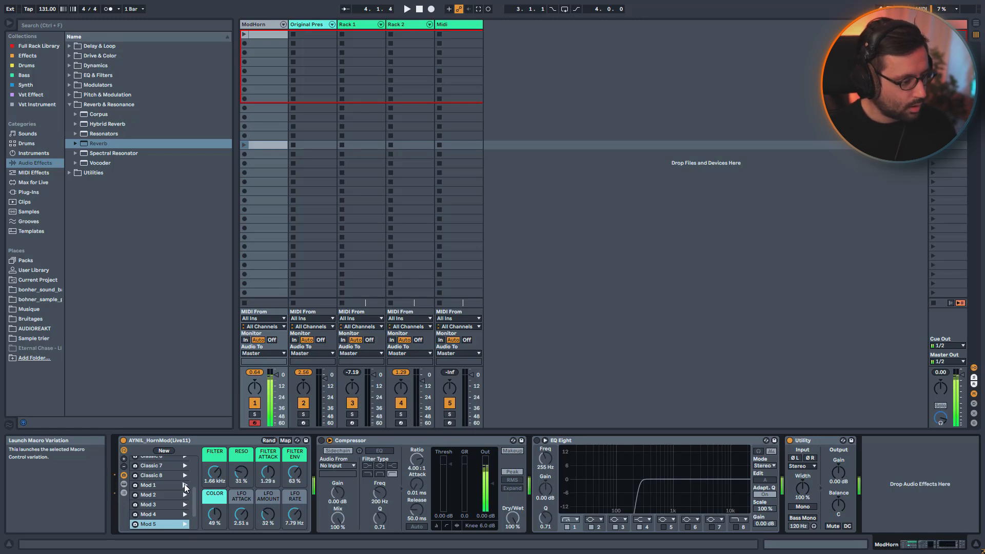
Audition the Classic 0, 2, 3, 5 and 8 macro variations of the AYNIL_HornMod rack.
scroll(184, 484, up, 4)
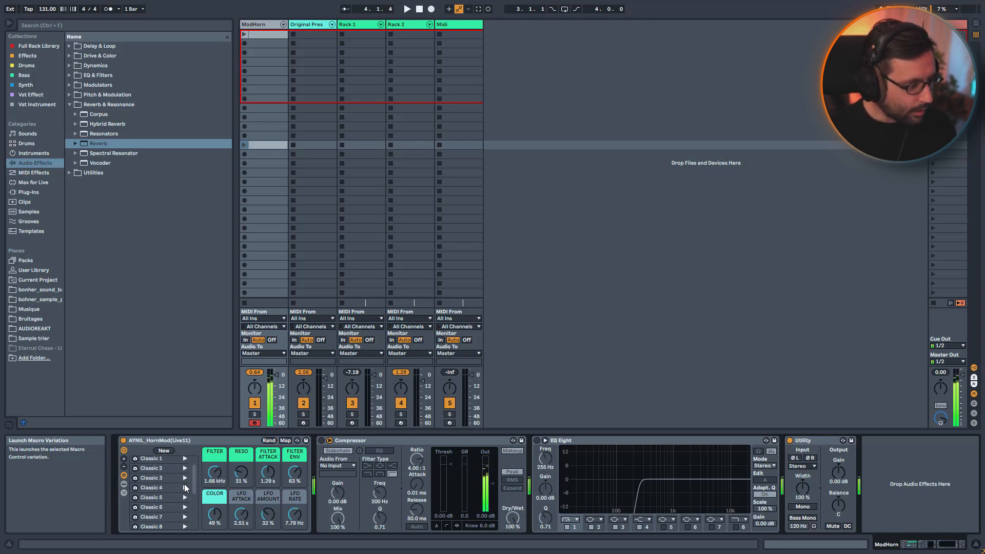
click(186, 461)
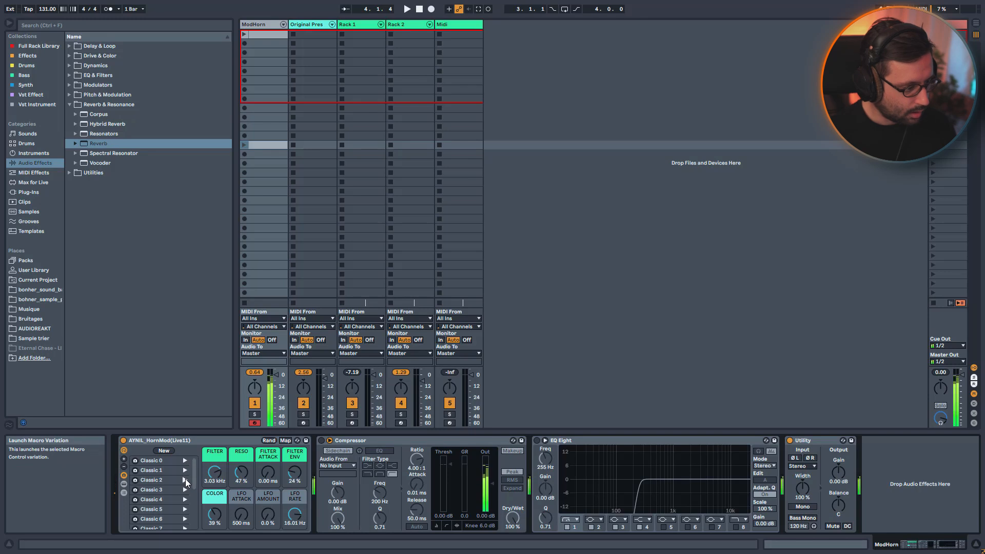
click(185, 478)
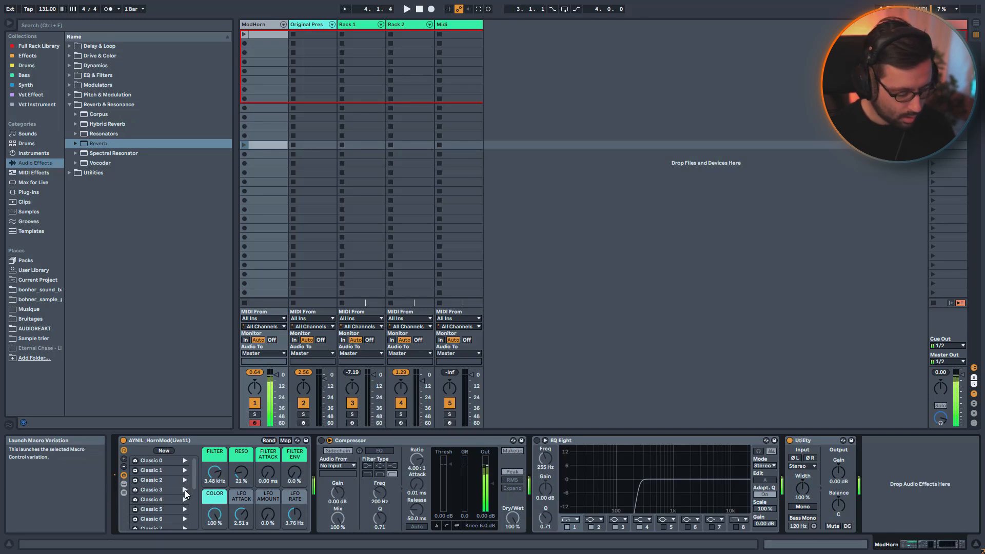
click(185, 489)
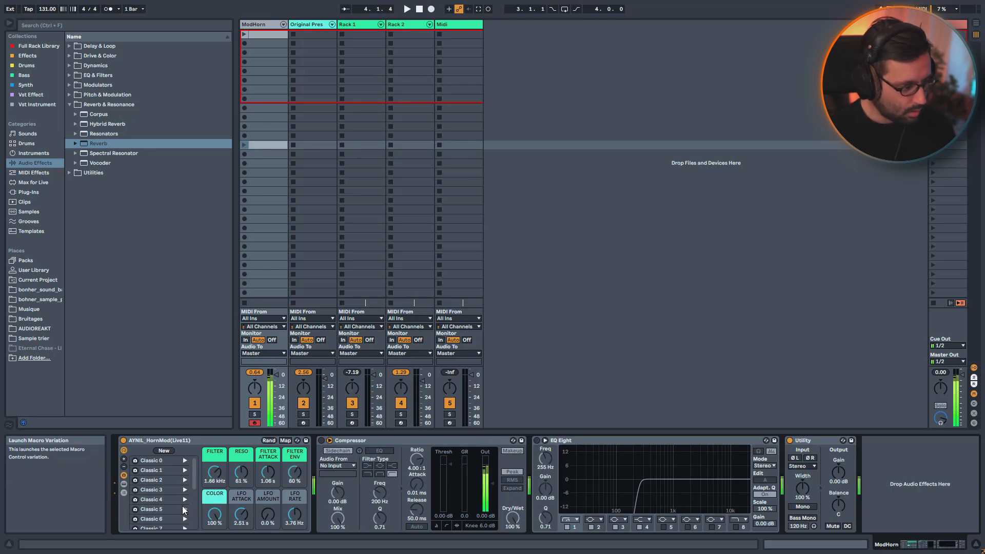
click(183, 510)
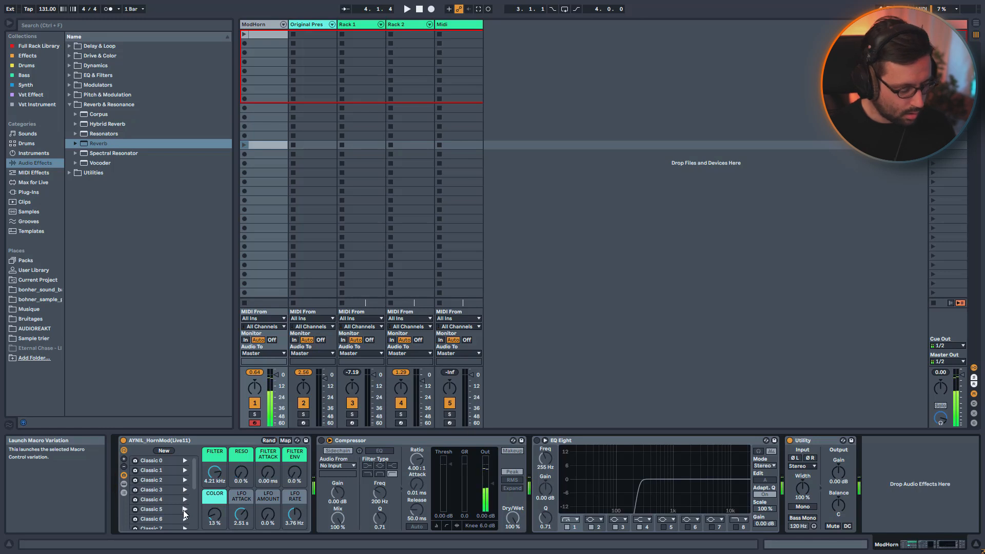
scroll(184, 509, down, 1)
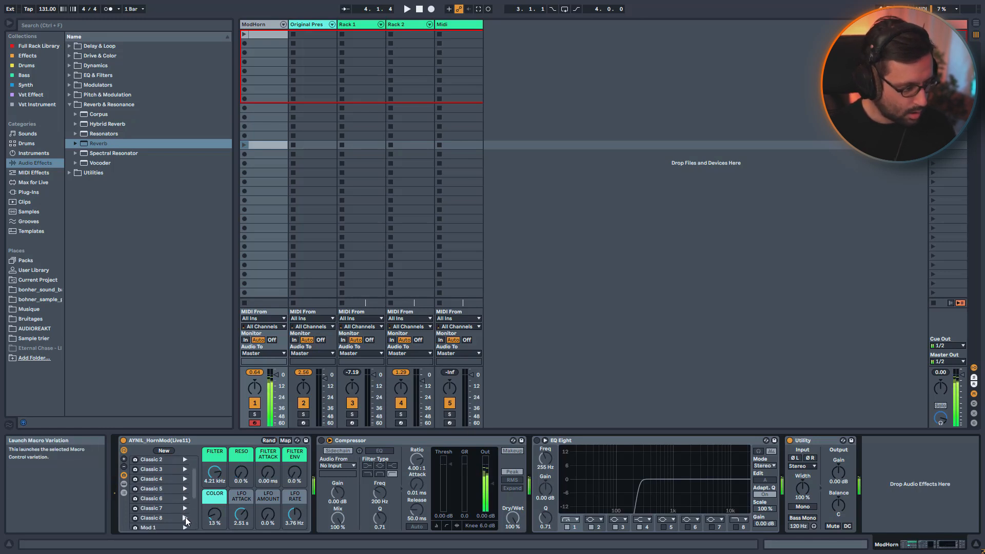
click(185, 517)
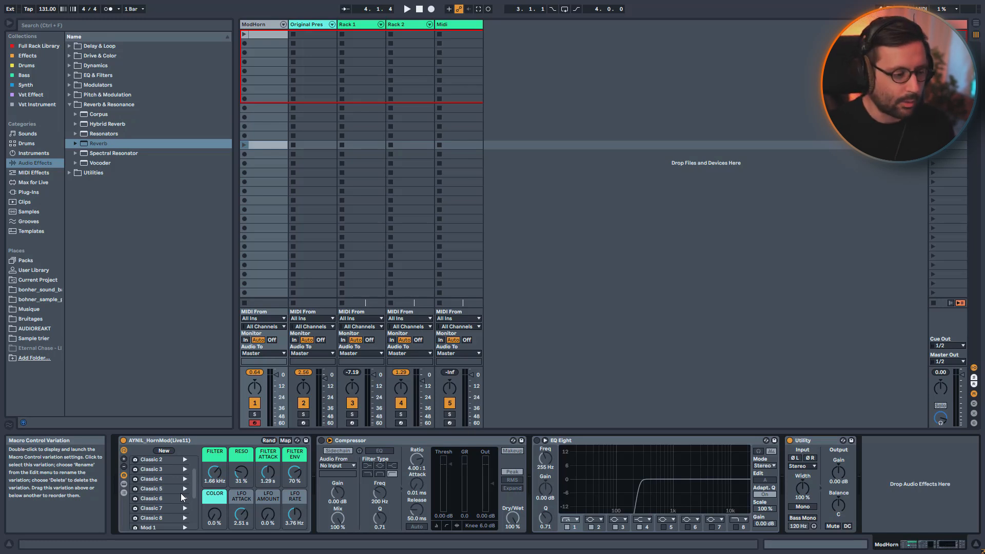
scroll(181, 496, down, 2)
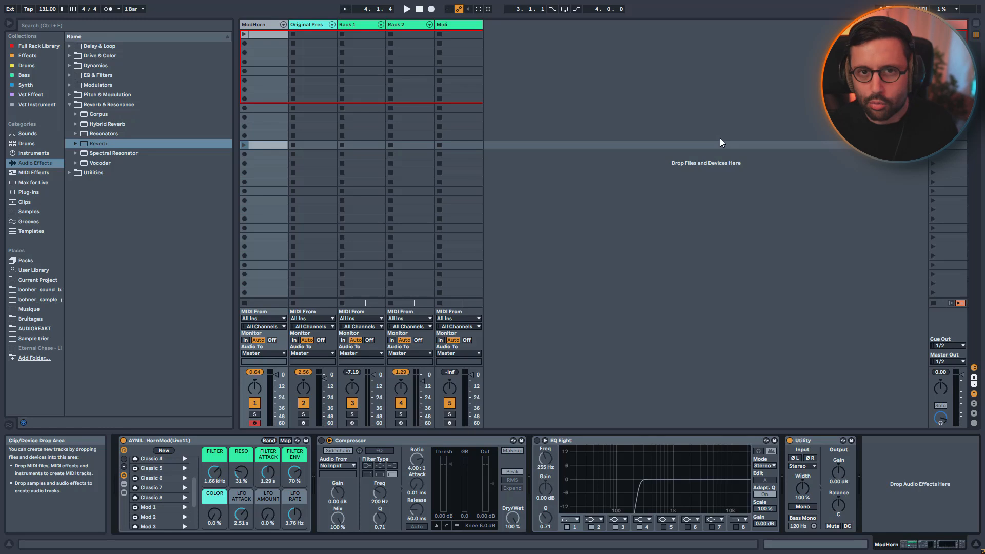
Remove the EQ Eight and Utility devices from the Midi track.
click(457, 24)
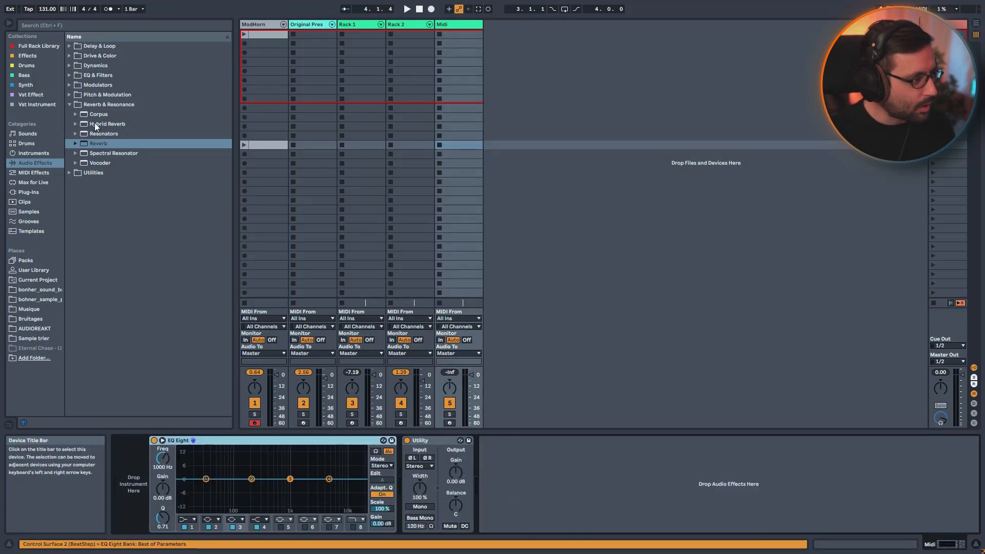
click(165, 443)
key(Delete)
key(Delete)
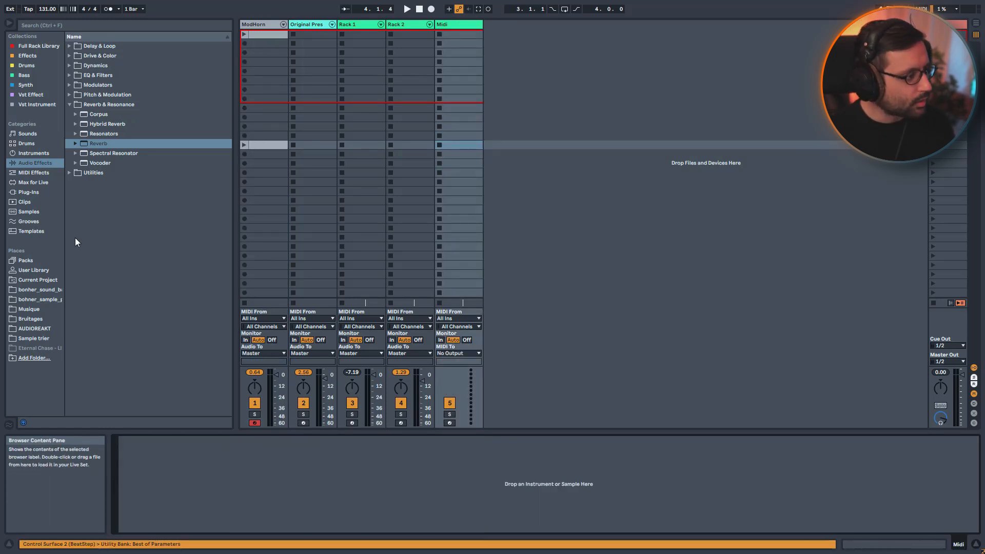
Load the Wavetable instrument on the Midi track and set oscillator 1 to the Sub3 Shapes wavetable from the Vintage category.
click(29, 157)
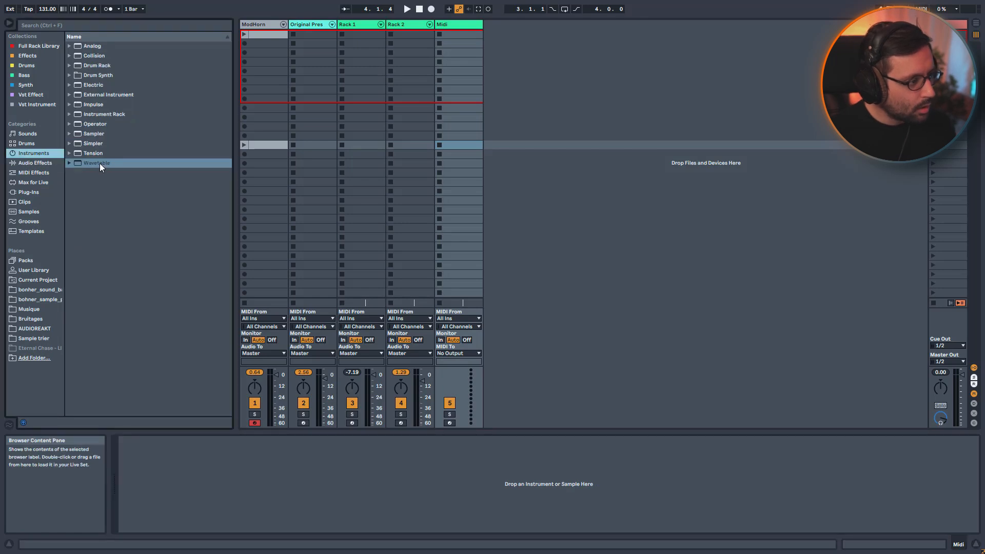
double_click(99, 163)
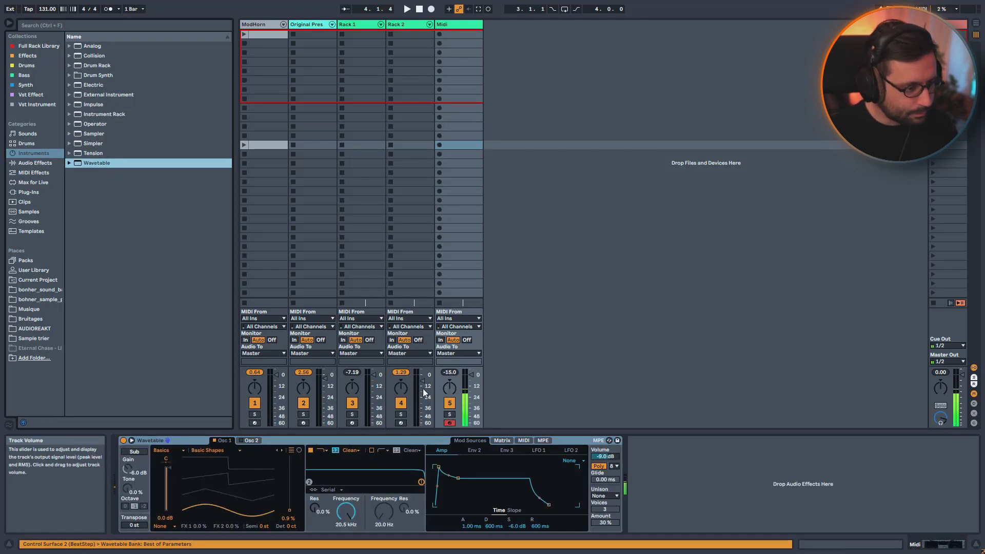
click(177, 448)
click(174, 434)
click(210, 449)
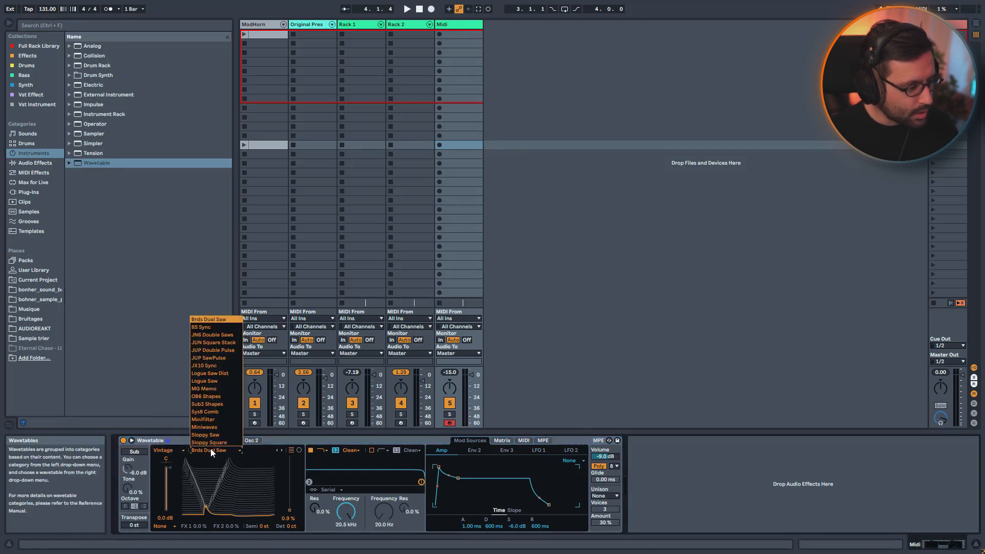
click(221, 404)
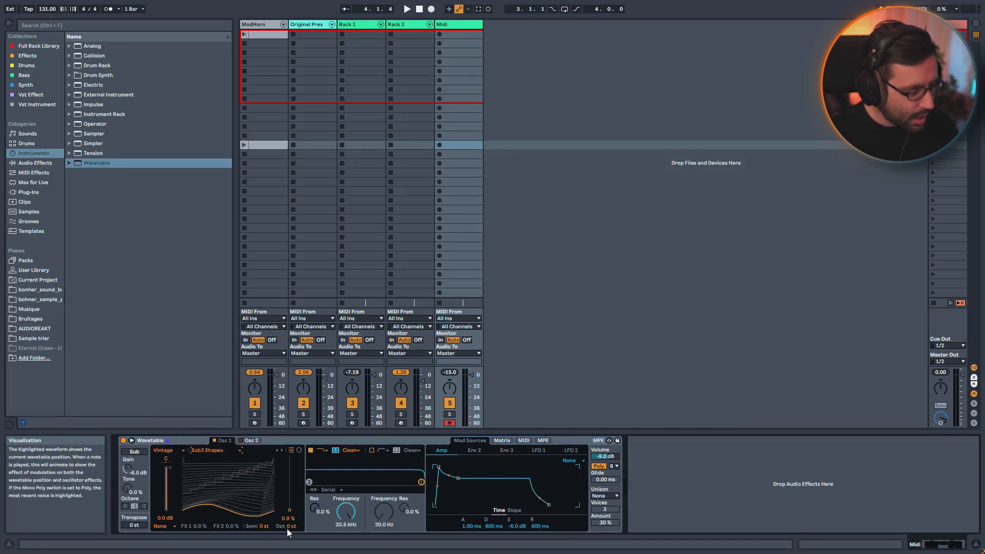
Check oscillator 2, return to oscillator 1, and enable the sub oscillator with its octave at 0.
click(250, 440)
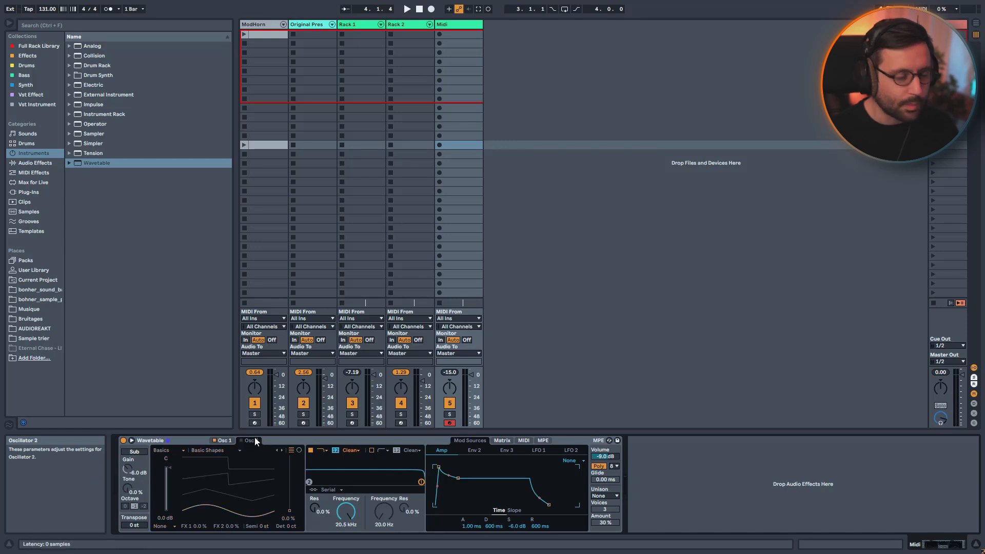
click(226, 440)
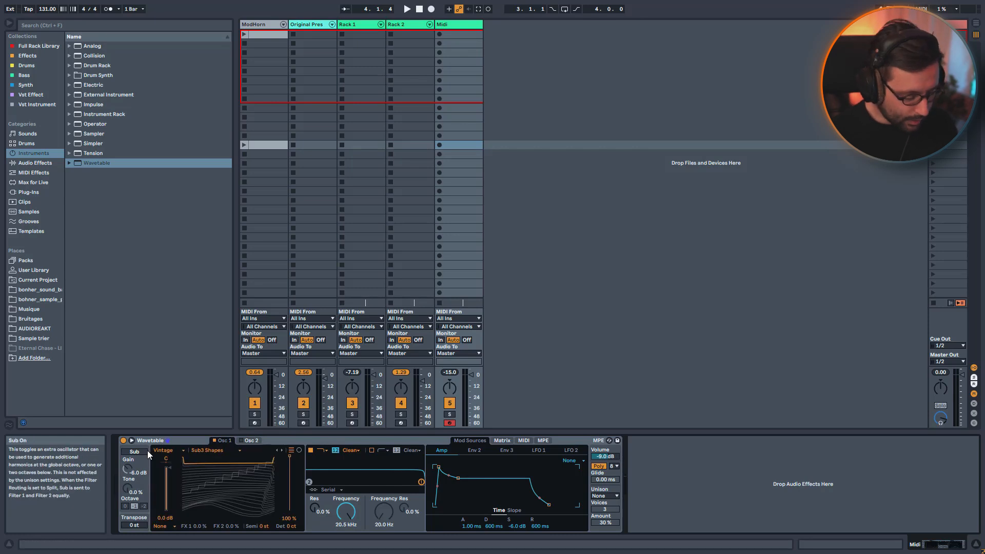
click(143, 452)
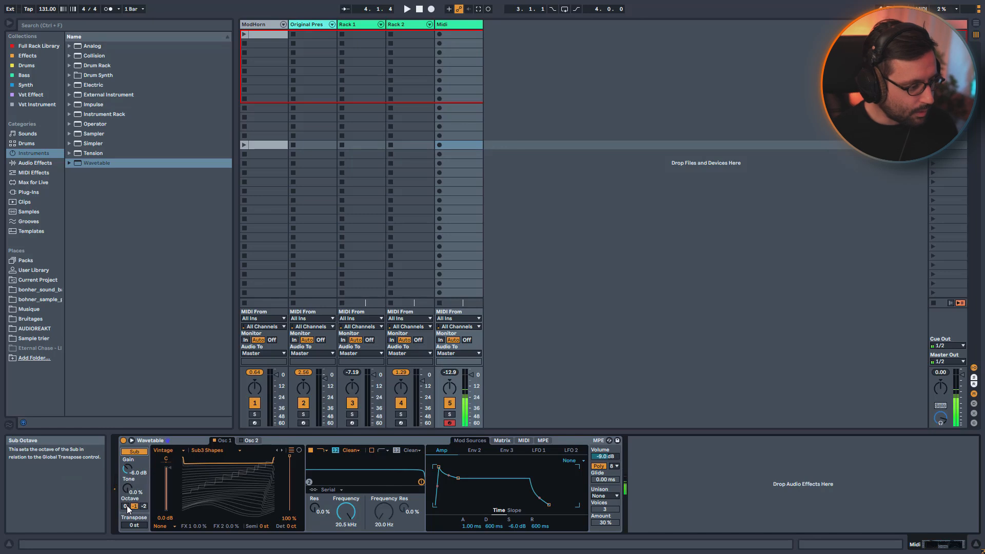
click(125, 506)
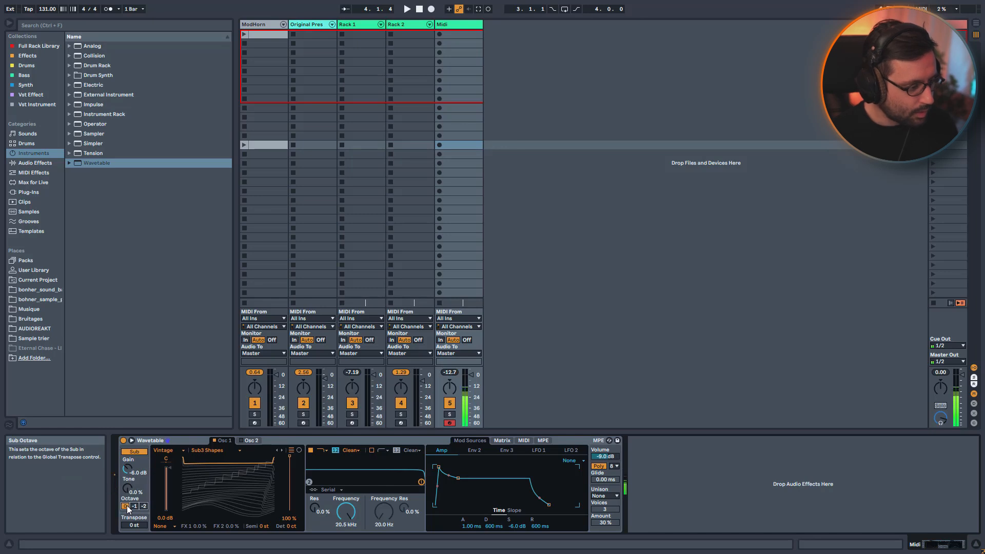
Group Wavetable into an Instrument Rack and show the rack's macro controls.
click(161, 441)
key(ctrl+g)
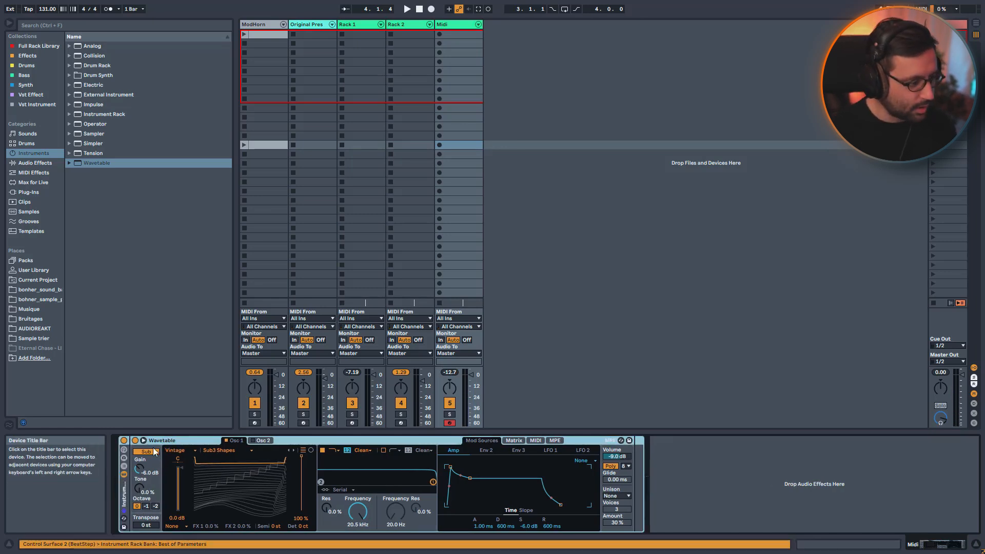
click(123, 451)
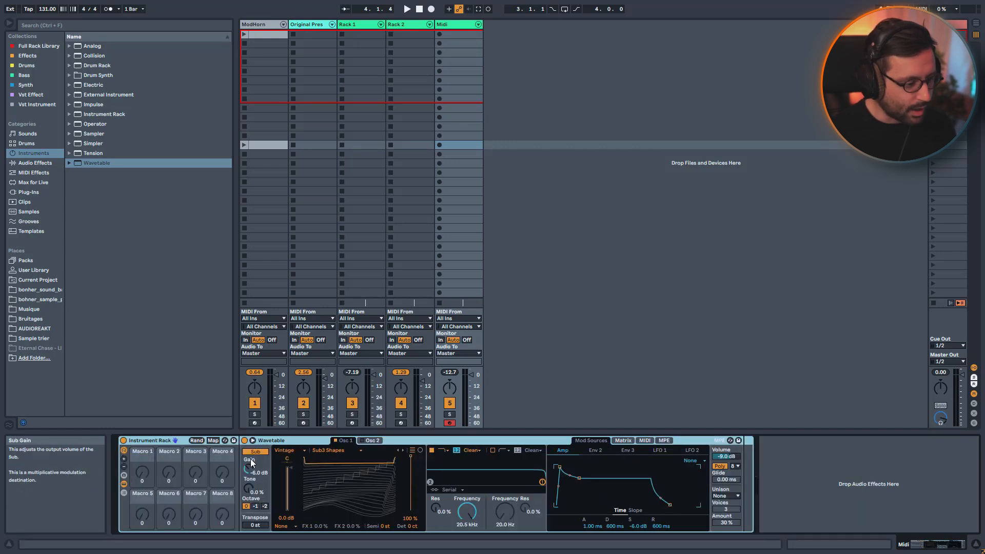
Map oscillator 1's wave position, set to 43 %, to Macro 5 and rename that macro COLOR.
drag(410, 462, 411, 487)
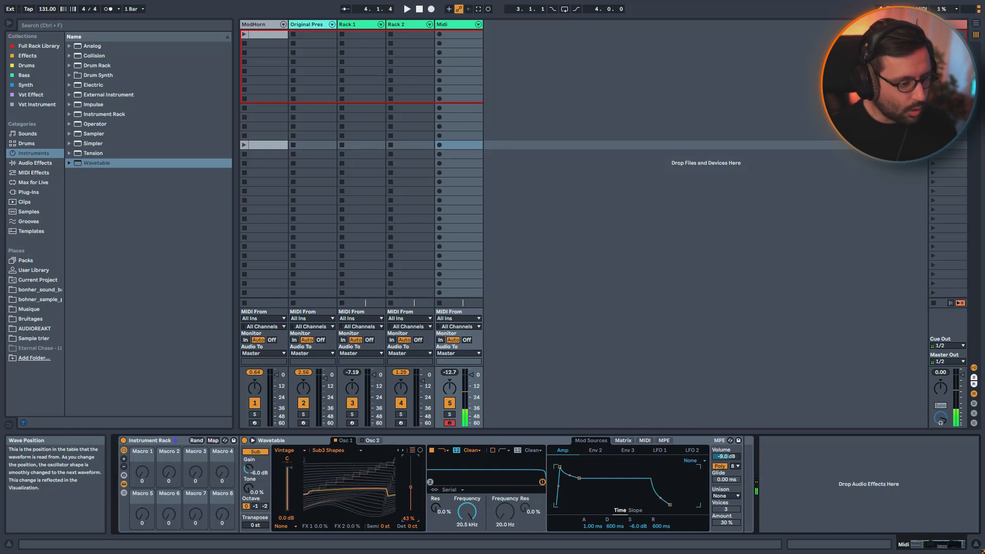
right_click(410, 487)
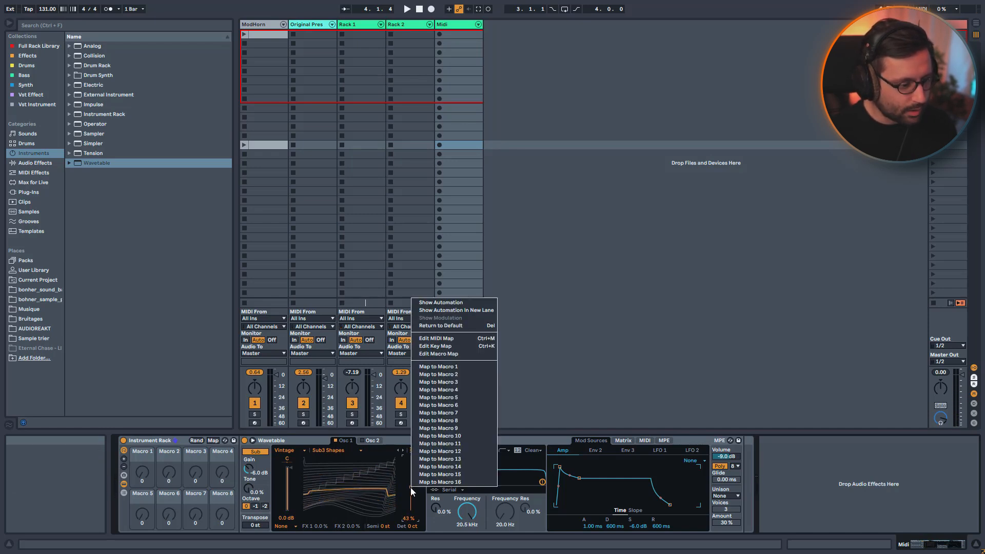
click(439, 398)
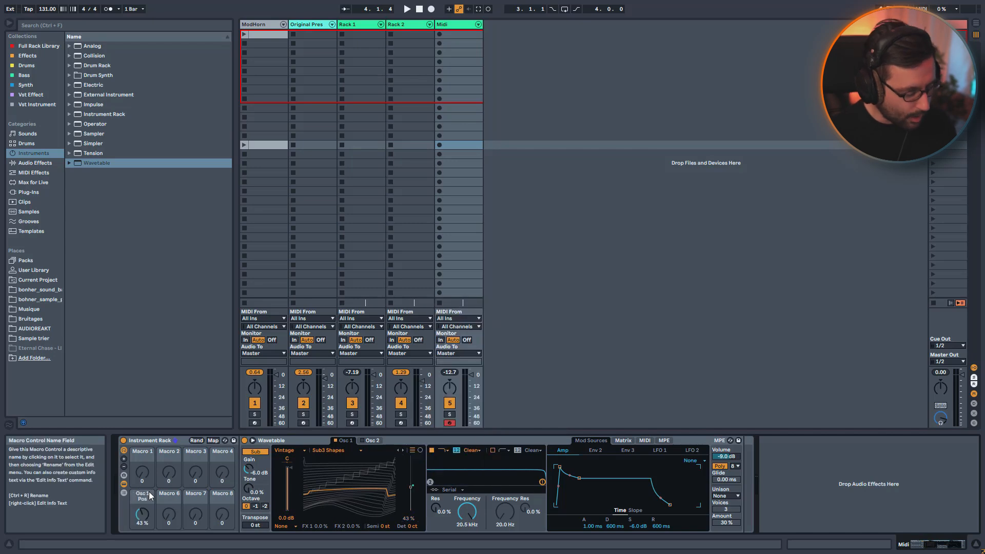
key(ctrl+r)
text(COLOR)
key(Return)
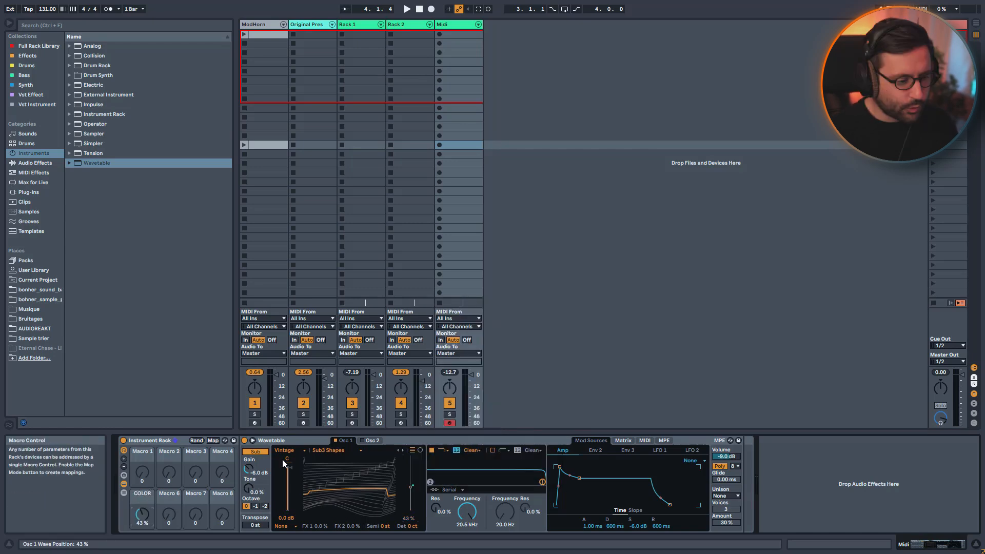
Set filter 1 to band-pass at 843 Hz, and map its frequency to Macro 1 and its resonance to Macro 2.
drag(462, 507, 447, 477)
click(442, 451)
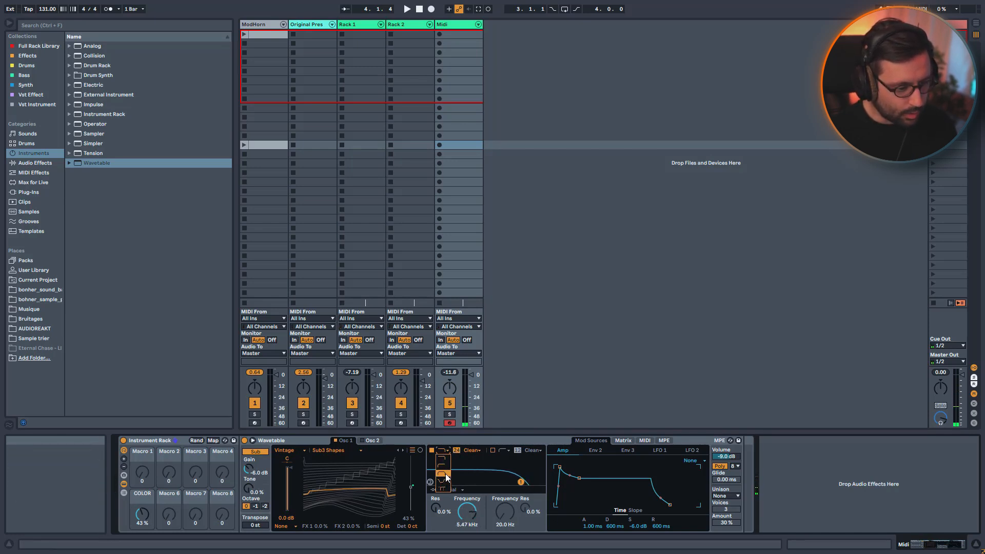
click(445, 473)
drag(464, 512, 463, 526)
right_click(465, 515)
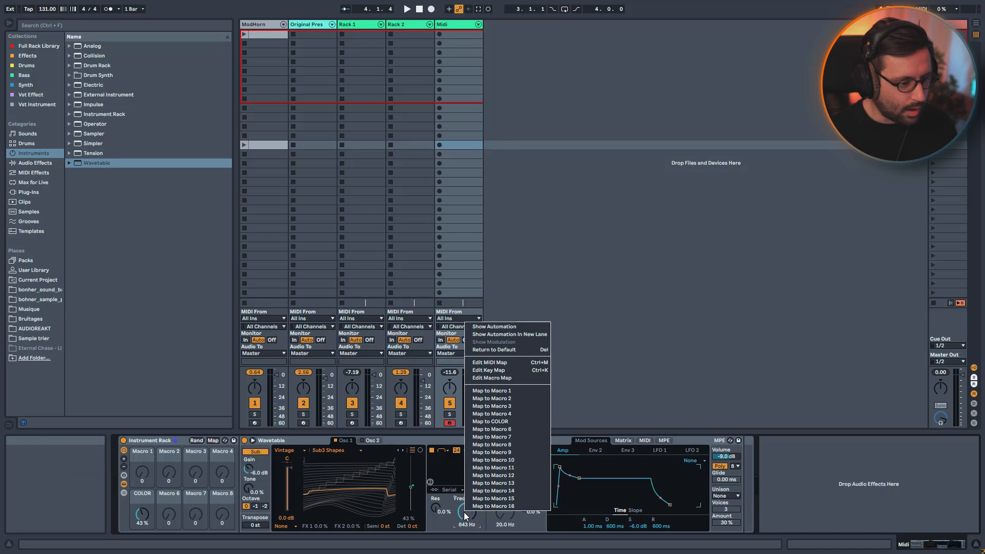
click(487, 390)
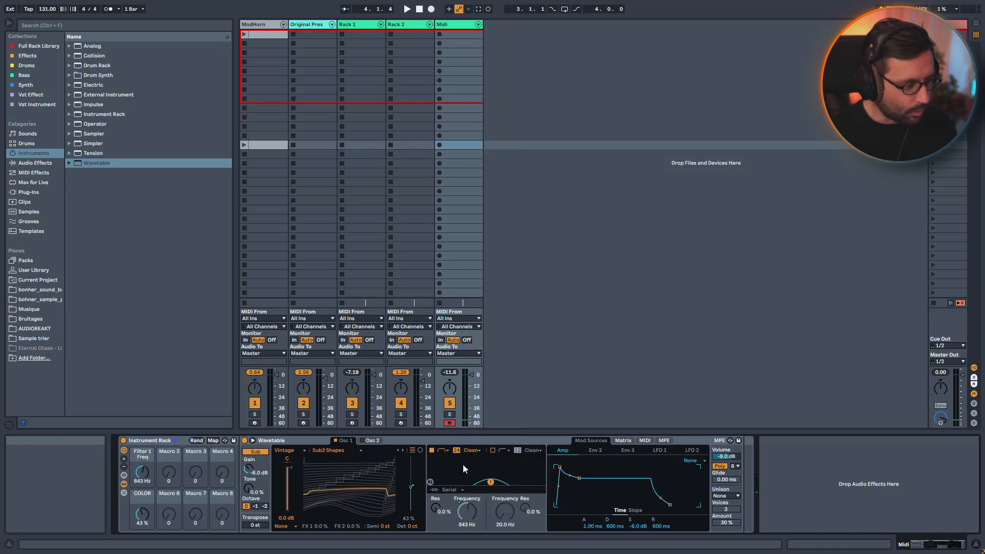
right_click(435, 507)
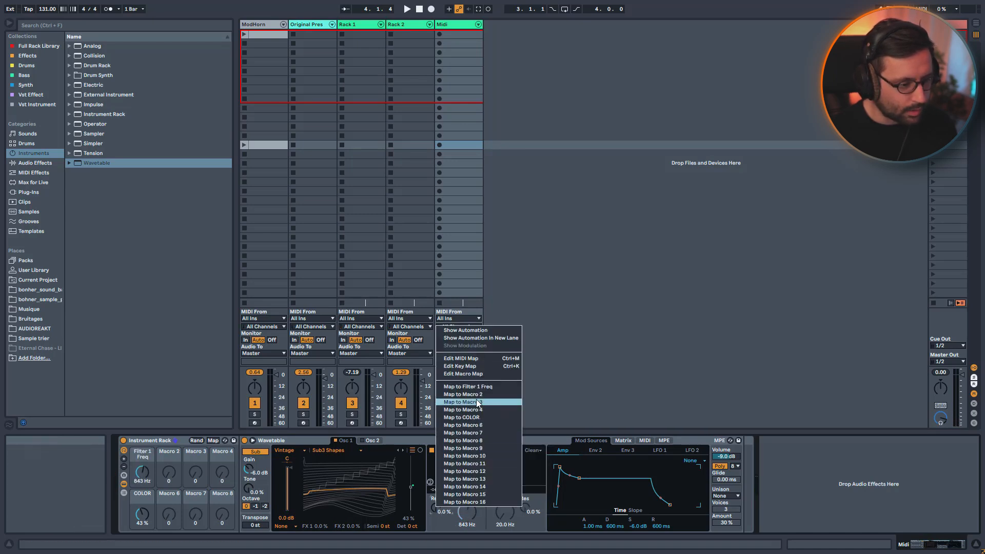
click(475, 396)
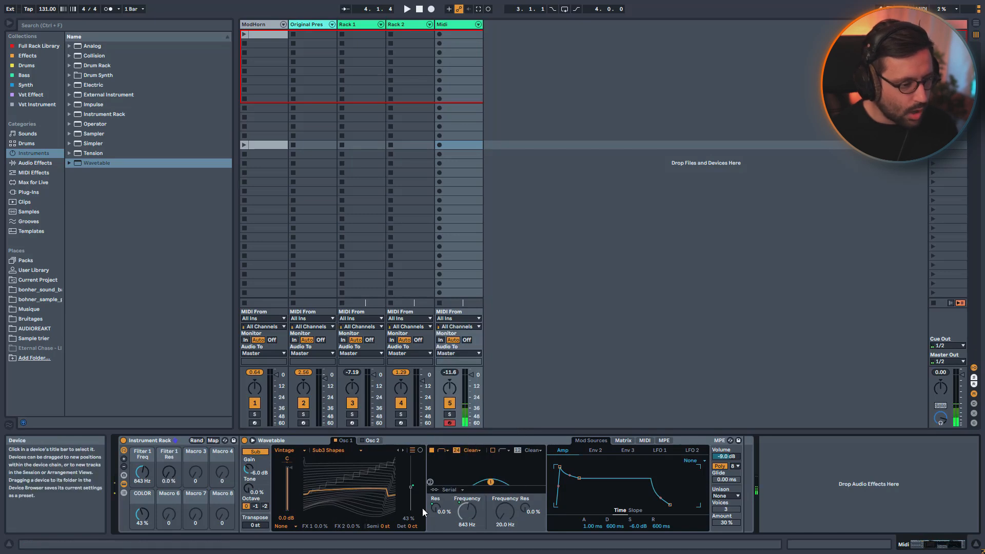
Switch filter 1's circuit to OSR with 24 dB drive, and set its resonance to 31 % and frequency to 324 Hz.
click(470, 450)
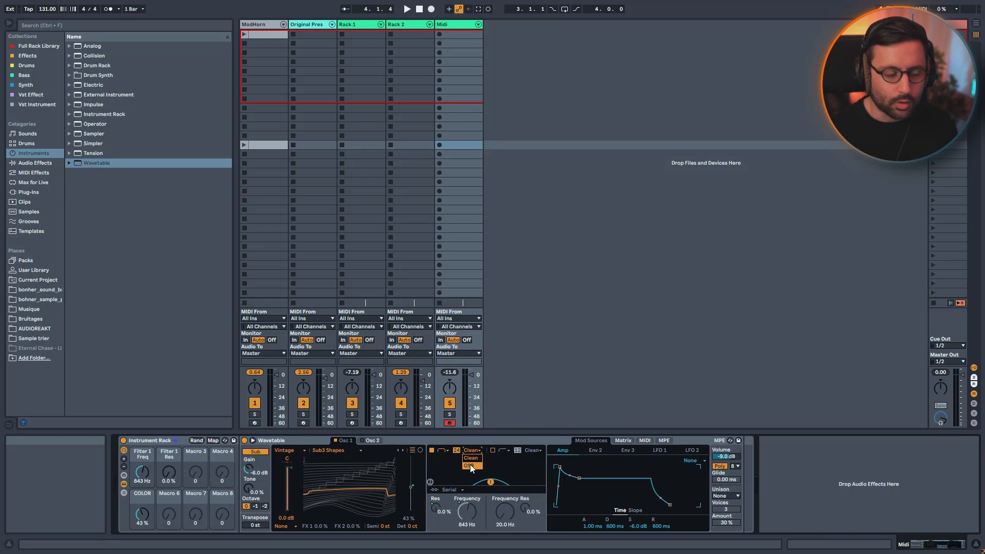
click(470, 465)
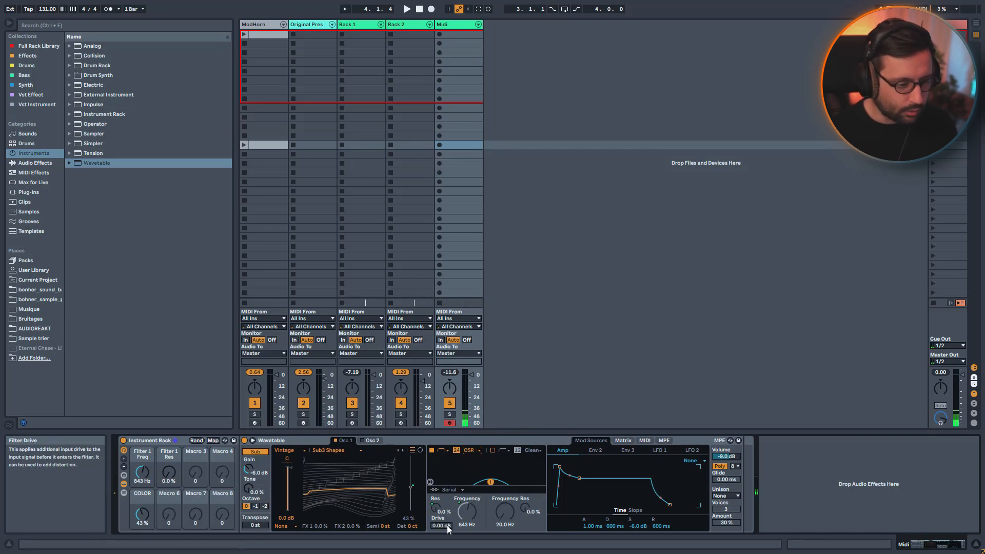
drag(447, 525, 447, 492)
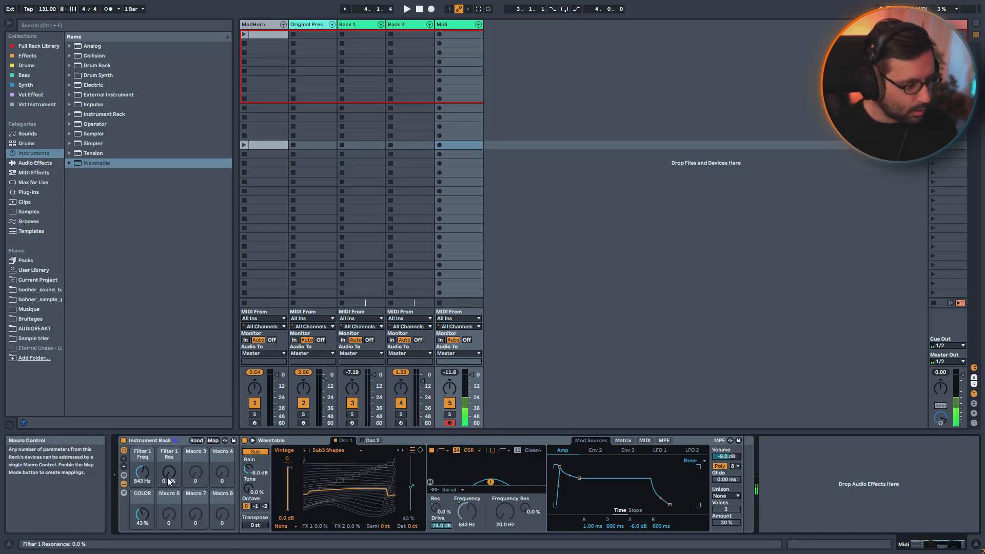
drag(168, 479, 144, 488)
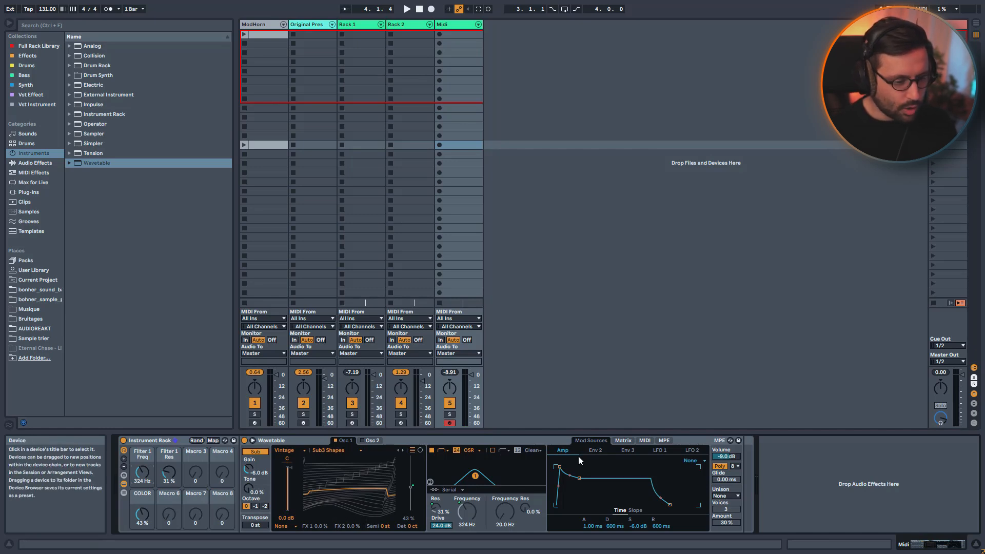
Make Wavetable monophonic and set its unison mode to Shimmer with 5 voices and an amount of 49 %.
click(721, 466)
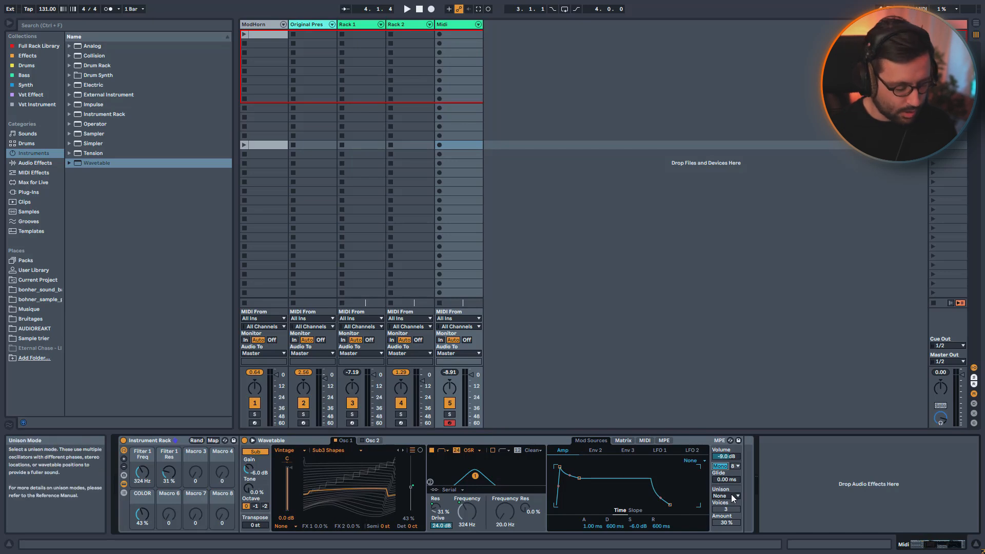
click(732, 496)
click(731, 459)
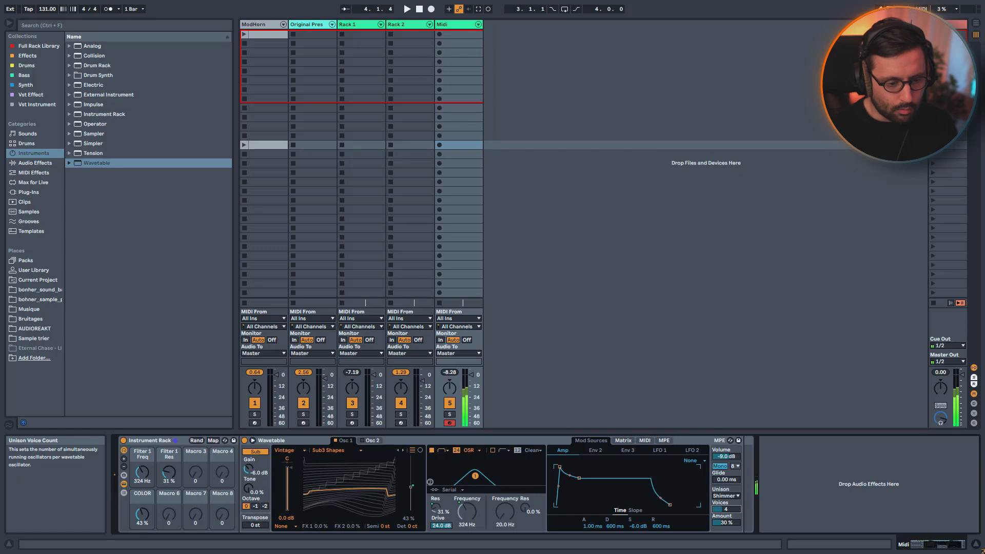
drag(725, 510, 721, 512)
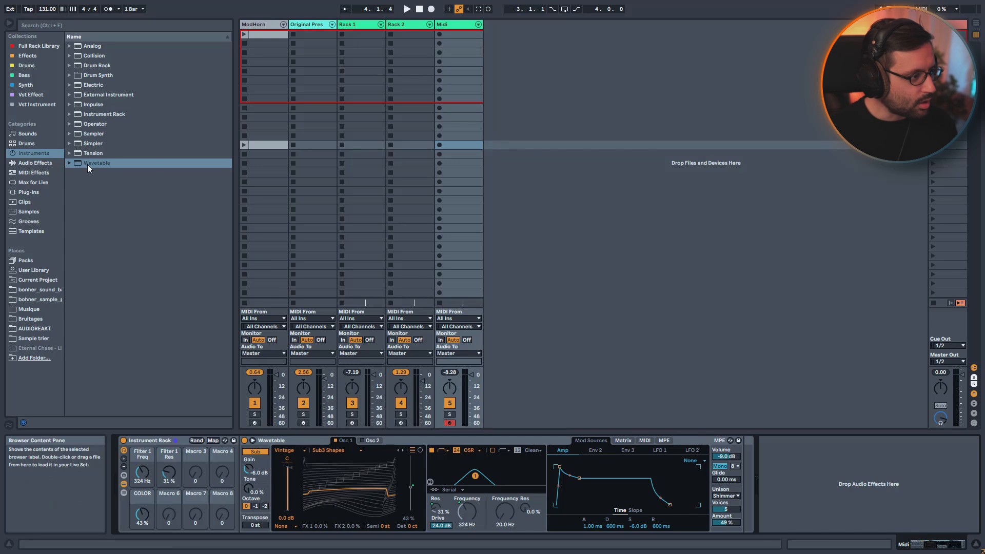
Add a Saturator after Wavetable inside the rack and set its curve type to Hard Curve.
click(48, 165)
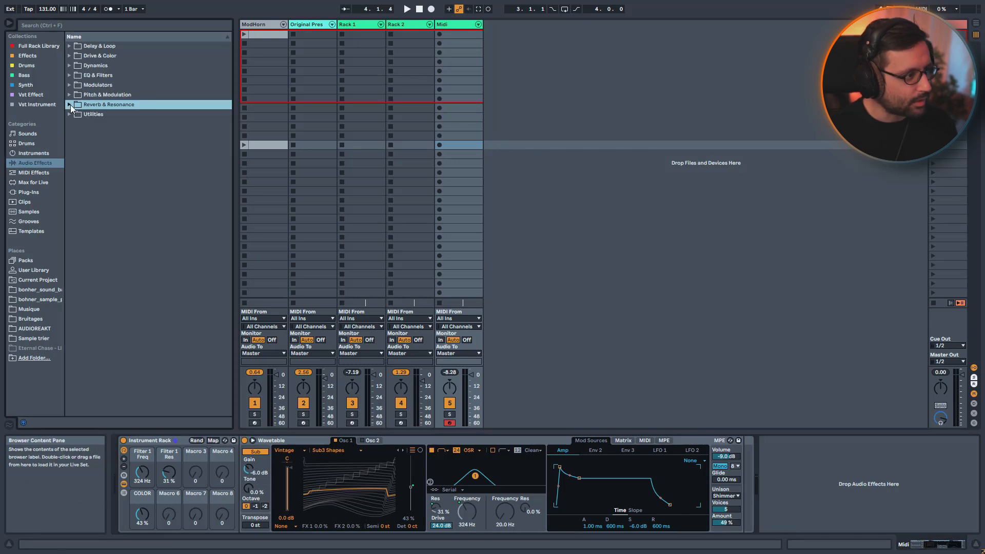
click(68, 57)
drag(90, 143, 743, 494)
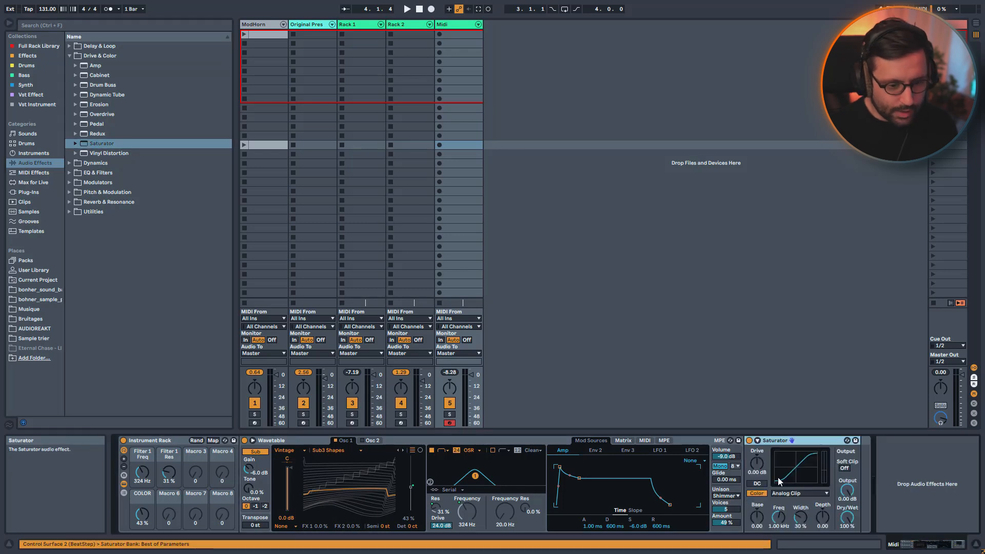
click(797, 494)
click(796, 495)
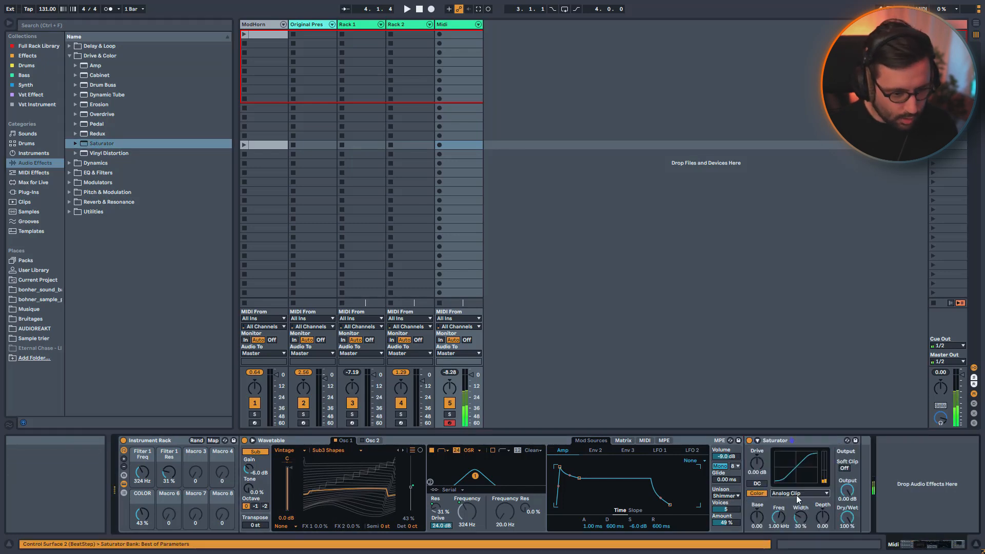
click(797, 494)
click(795, 463)
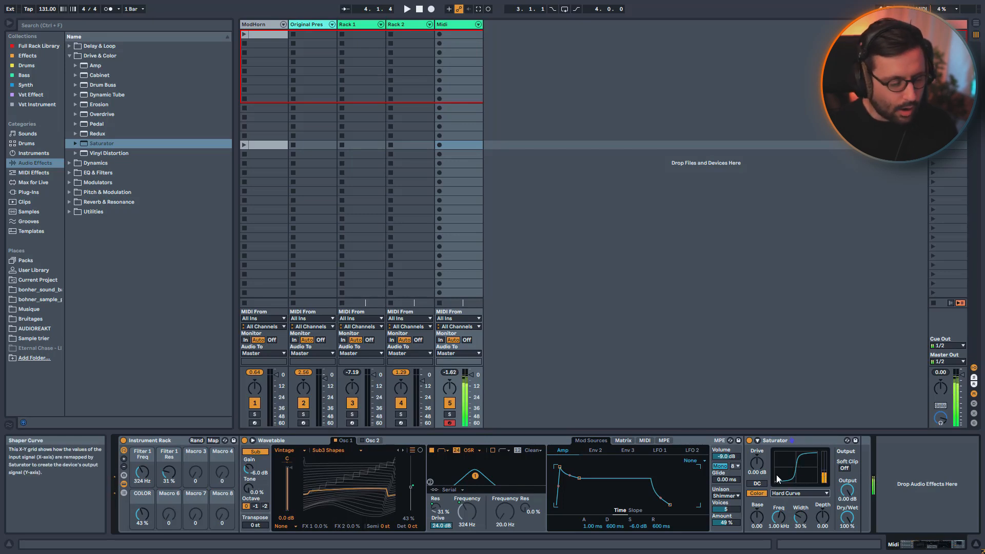
Add a Reverb after the Saturator and raise its decay time to 1.84 s.
click(72, 204)
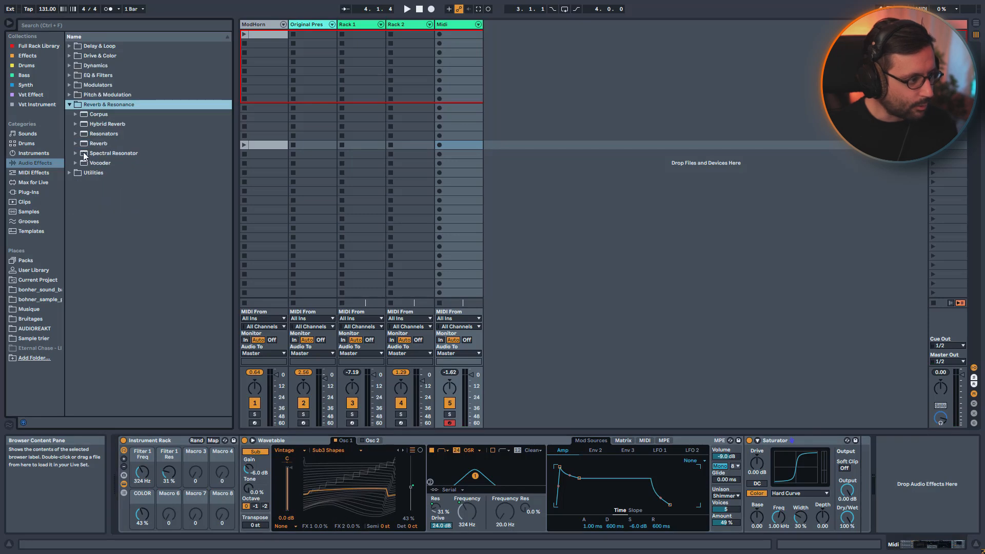
drag(115, 144, 853, 491)
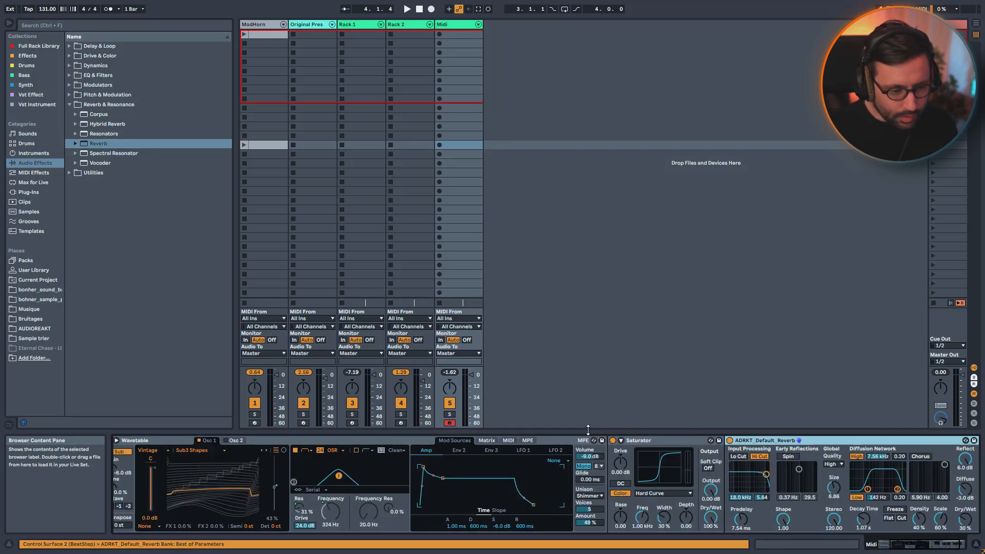
click(640, 439)
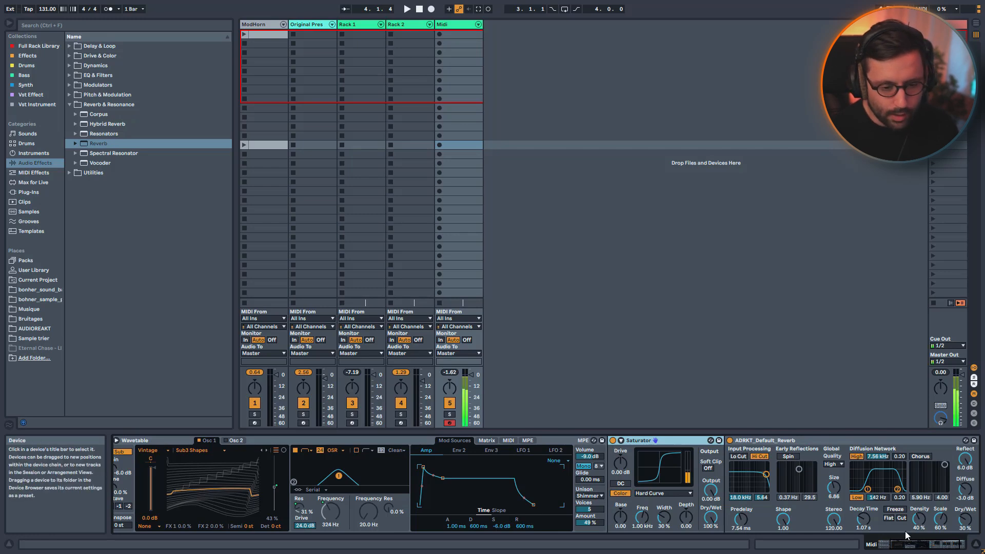
drag(863, 519, 863, 510)
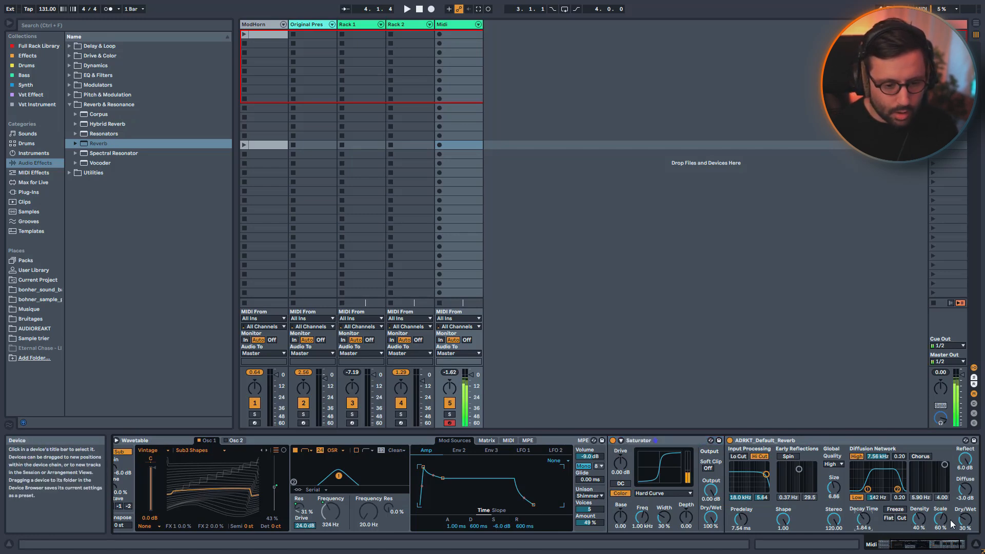
Raise the Filter 1 Freq macro to 1.07 kHz.
click(942, 546)
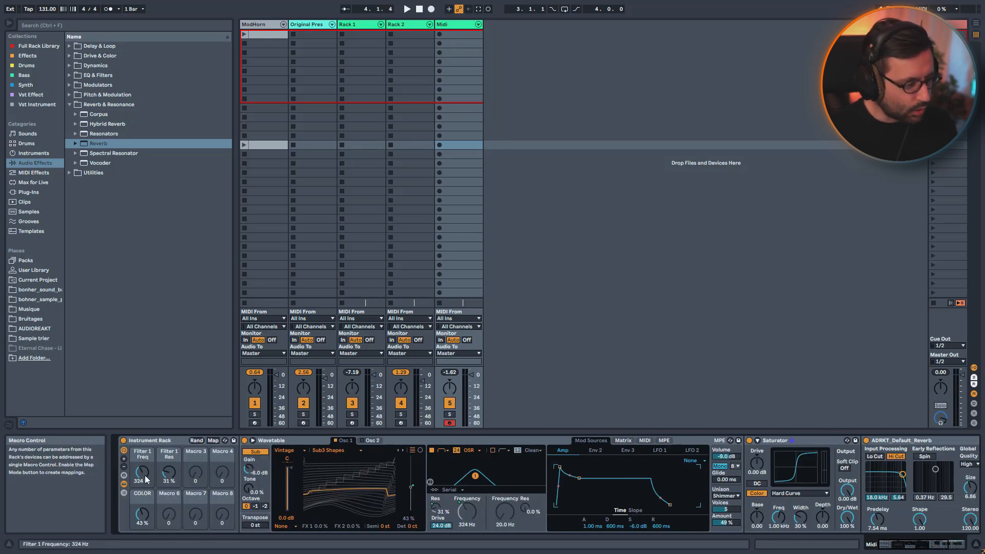
drag(144, 475, 144, 456)
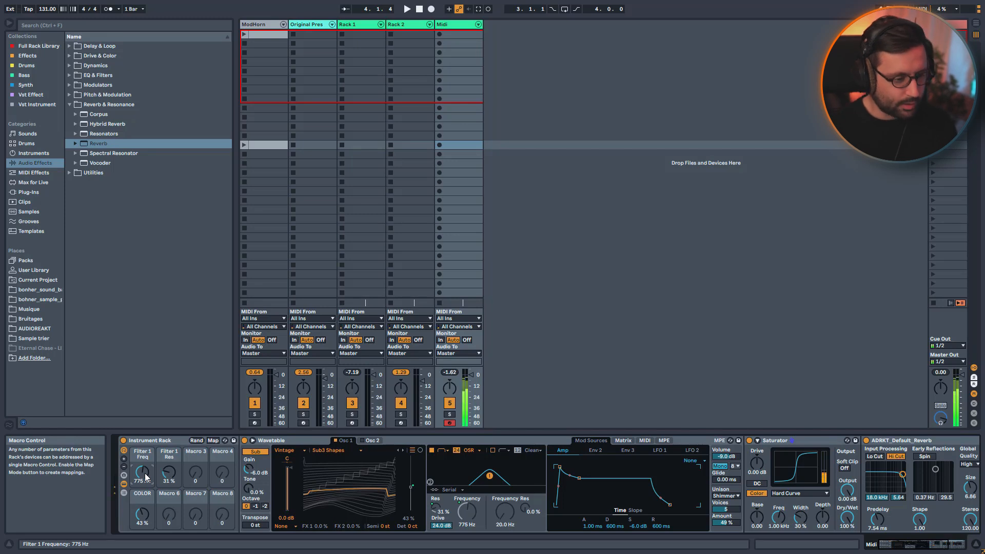
drag(145, 476, 145, 467)
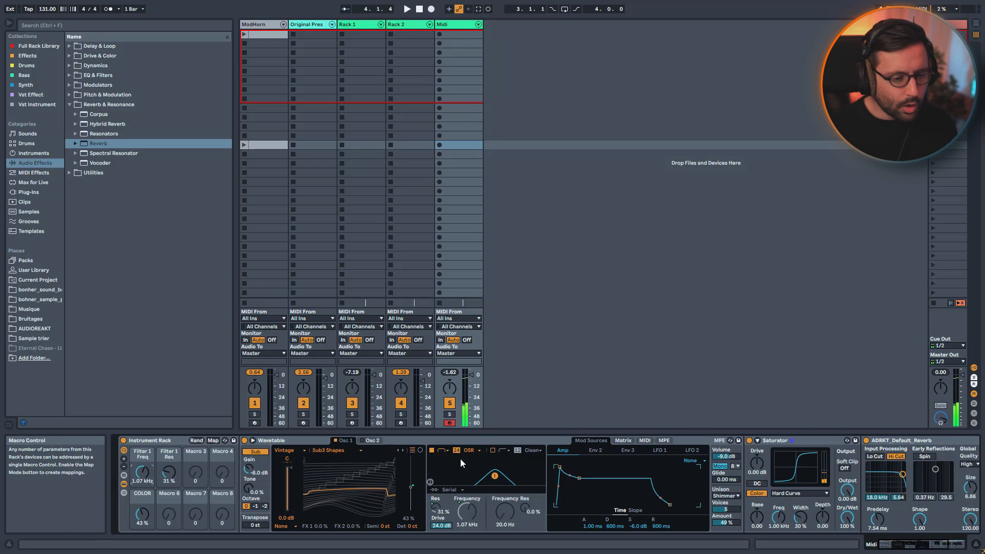
Modulate filter 1's frequency by Note at 100 in Wavetable's MIDI matrix, and lower the Filter 1 Freq macro to 135 Hz.
click(644, 441)
click(466, 511)
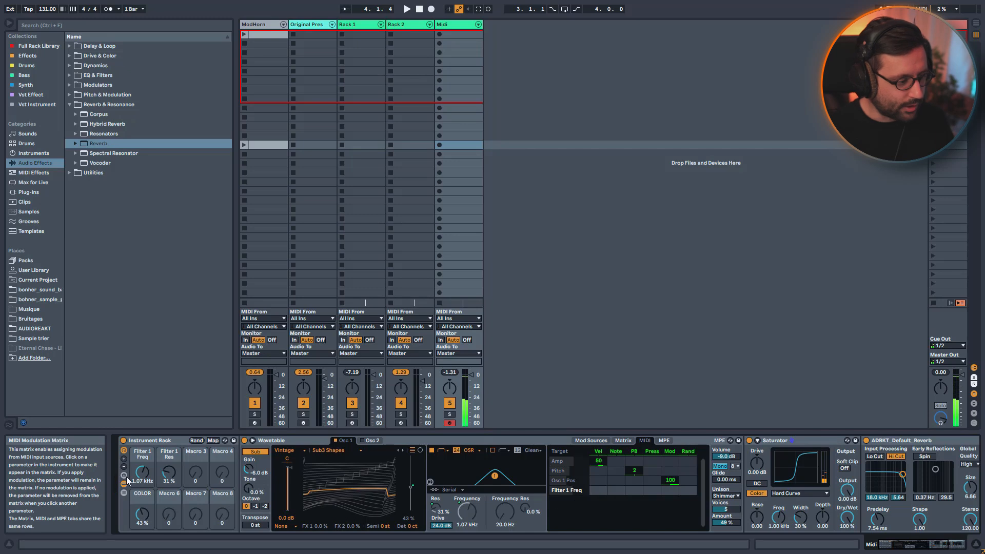
drag(142, 472, 142, 512)
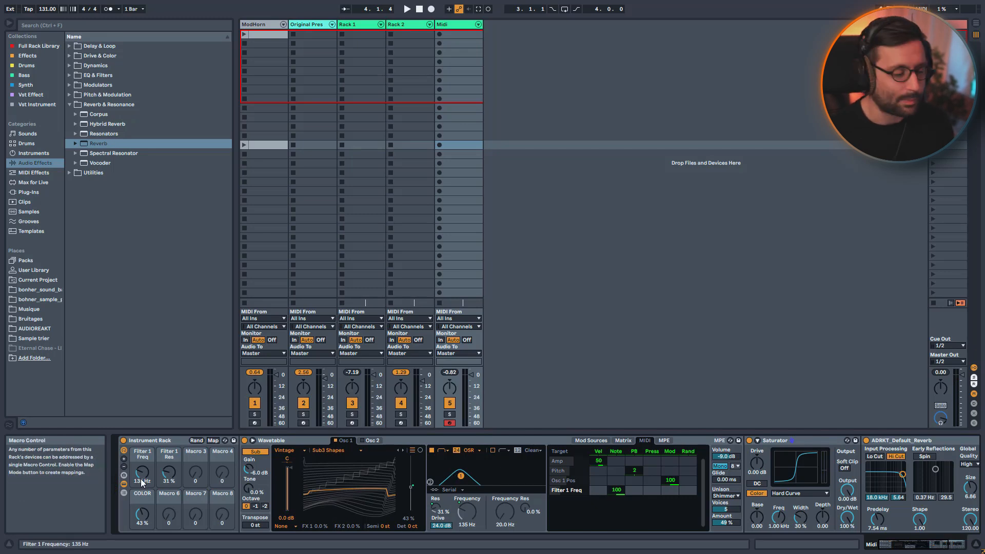
Set the Filter 1 Freq macro to 1.86 kHz, and the amp envelope's attack to 0.00 ms, sustain to 0.0 dB and release to 967 ms.
click(591, 440)
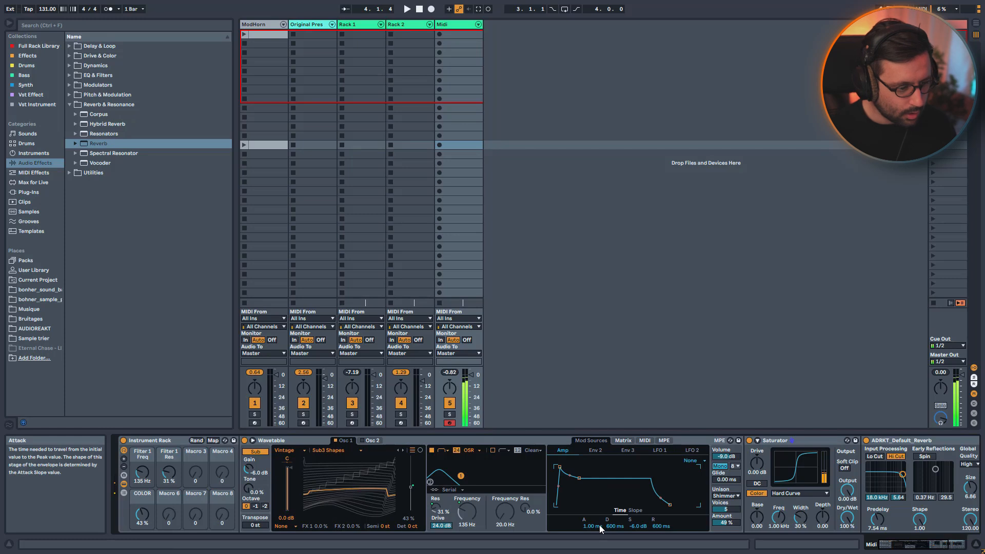
drag(152, 478, 152, 451)
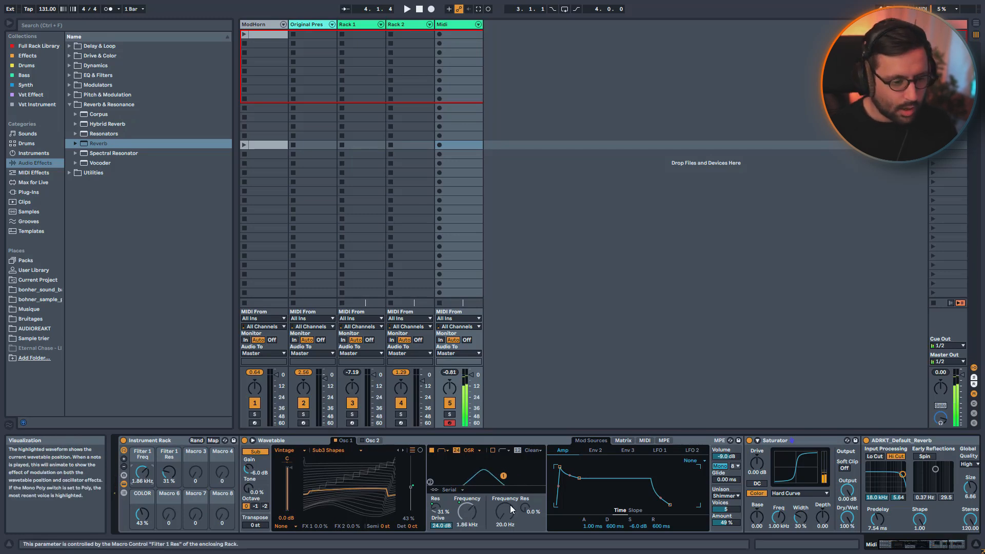
double_click(632, 528)
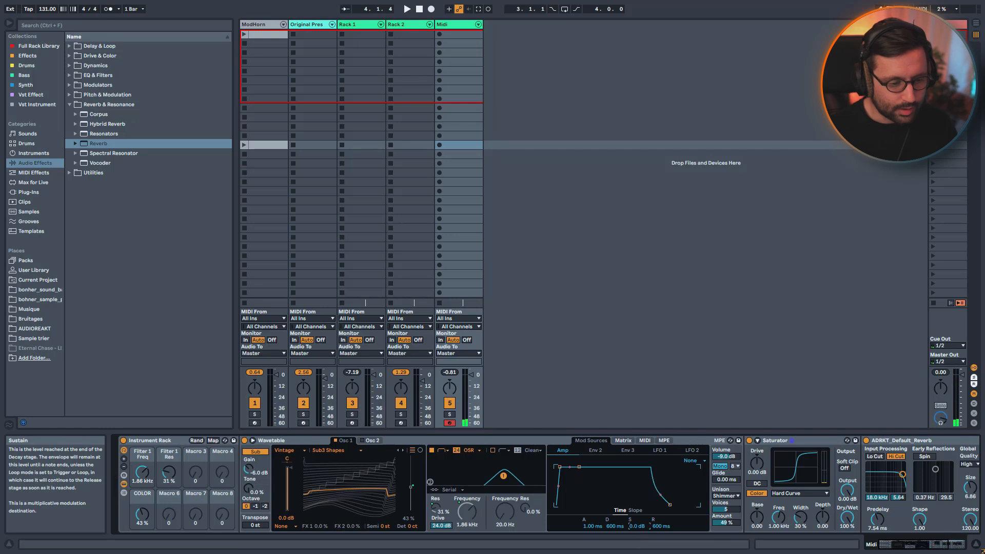
double_click(589, 527)
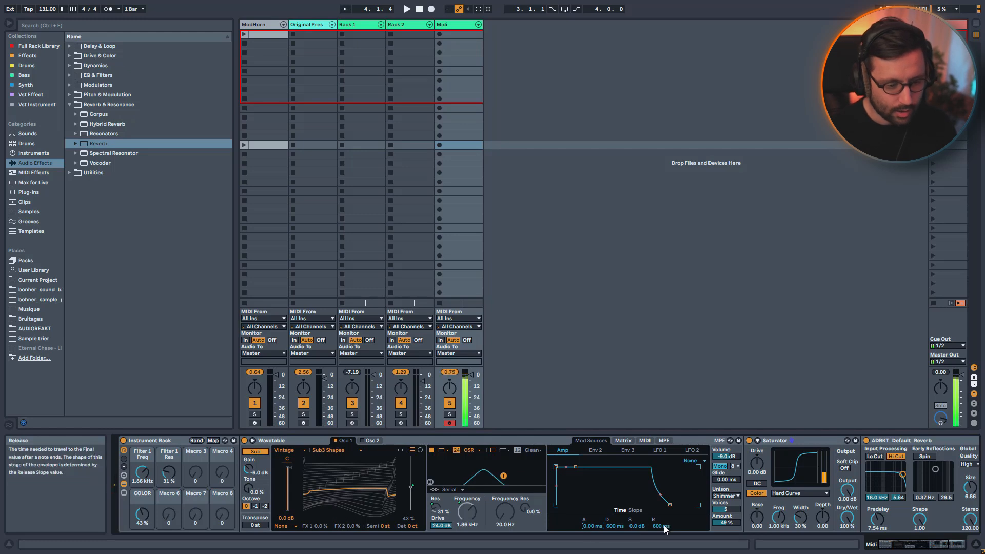
drag(661, 526, 661, 513)
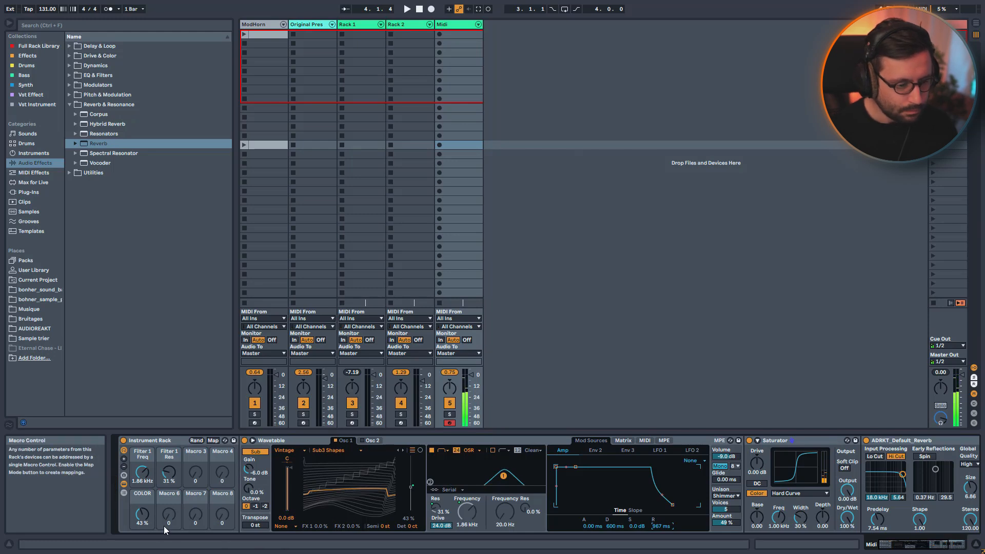
Assign Envelope 2 to filter 1's frequency in the modulation matrix with an amount of 20.
click(594, 450)
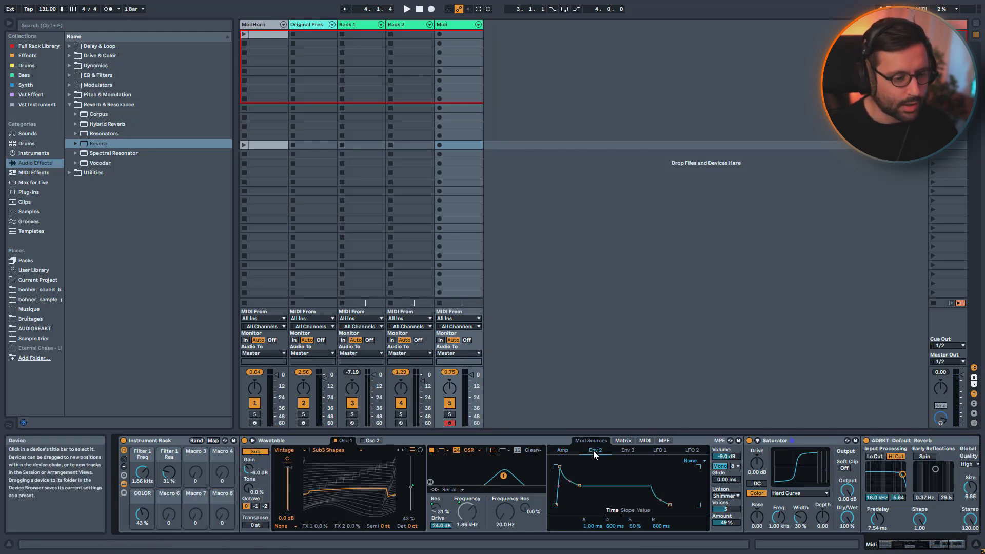
click(622, 440)
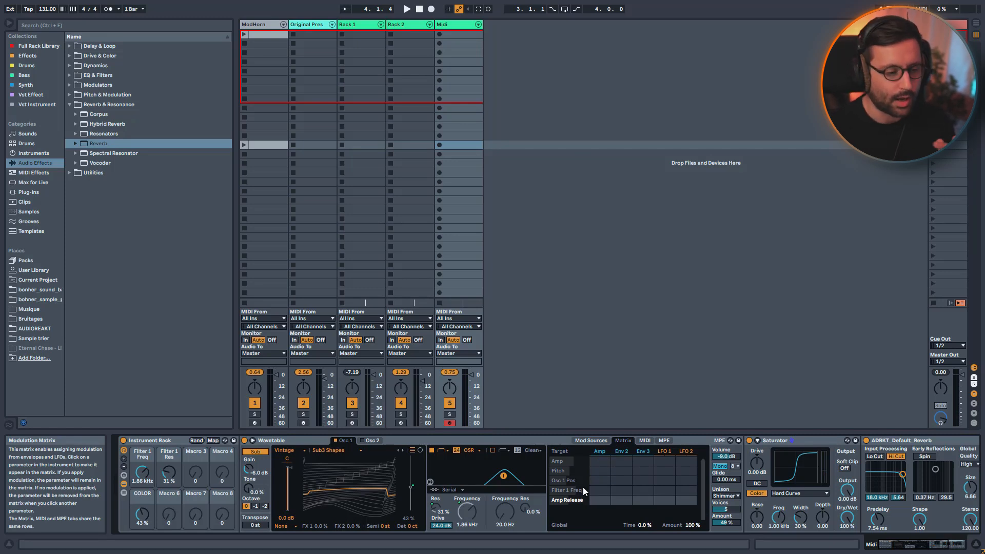
click(621, 489)
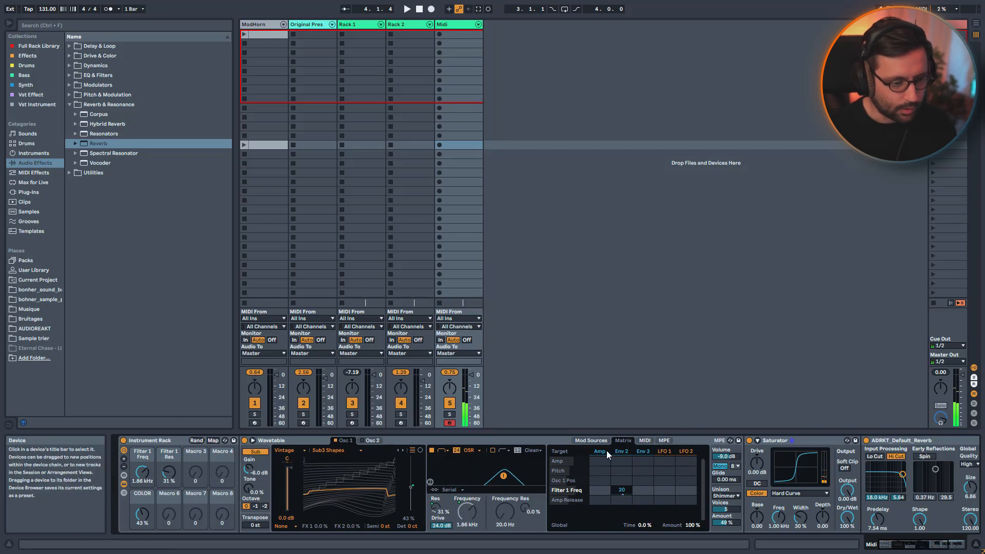
Map Envelope 2's attack time to Macro 3.
click(618, 455)
right_click(593, 525)
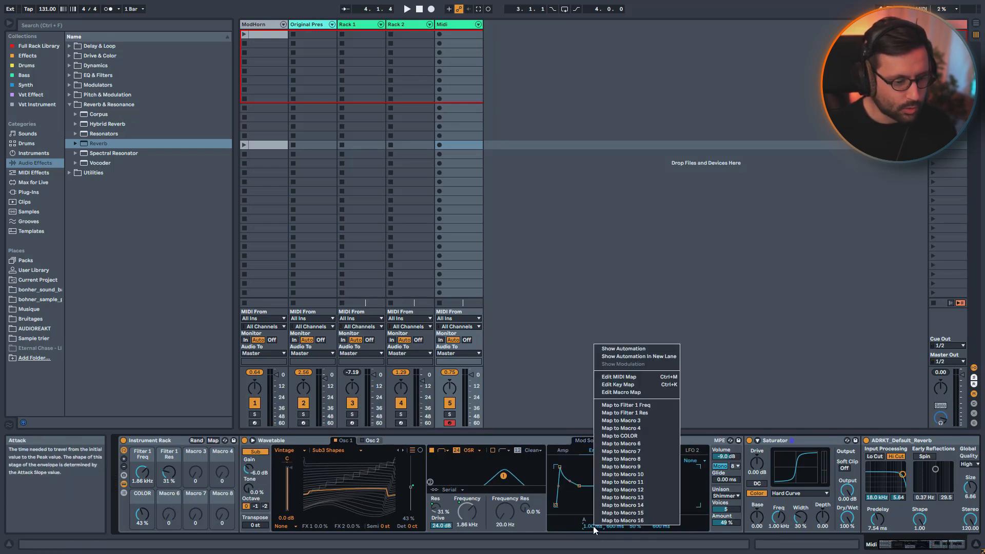
click(640, 421)
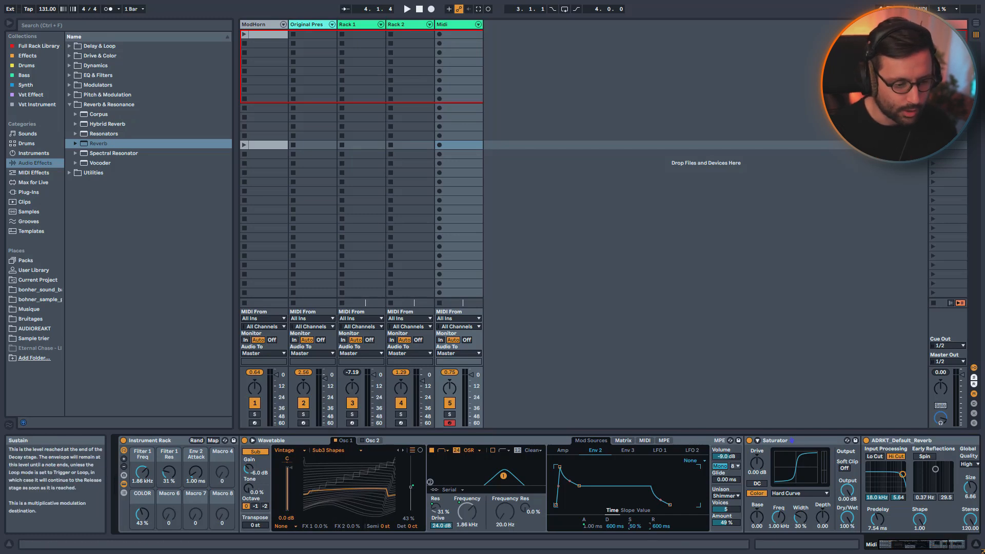
Set Envelope 2's decay to 2.00 s and sustain to 0.0 %, and raise the Env 2 Attack macro to 1.64 s.
drag(635, 523, 615, 507)
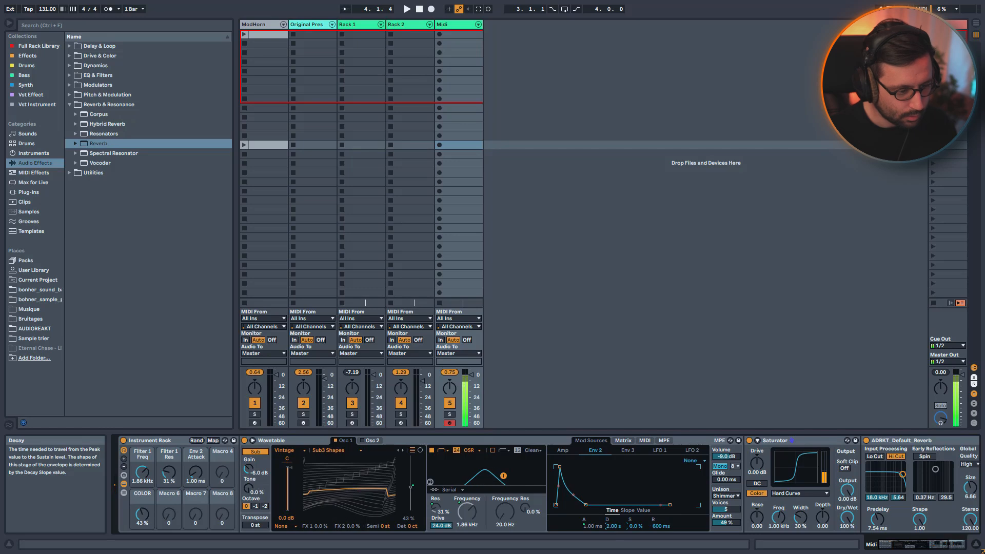
drag(195, 471, 196, 452)
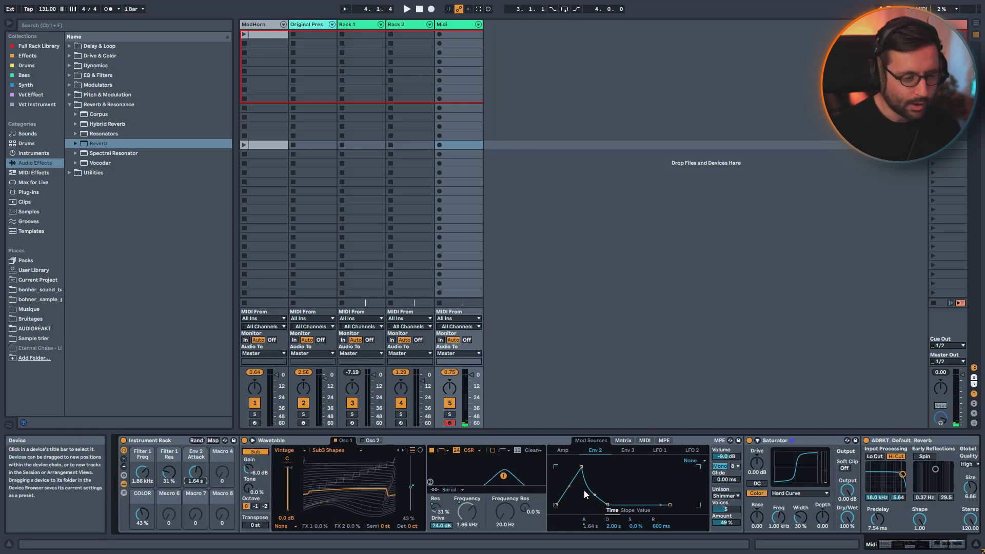
Set Envelope 2's decay slope to -52 % and its release time to 2.24 s.
click(627, 510)
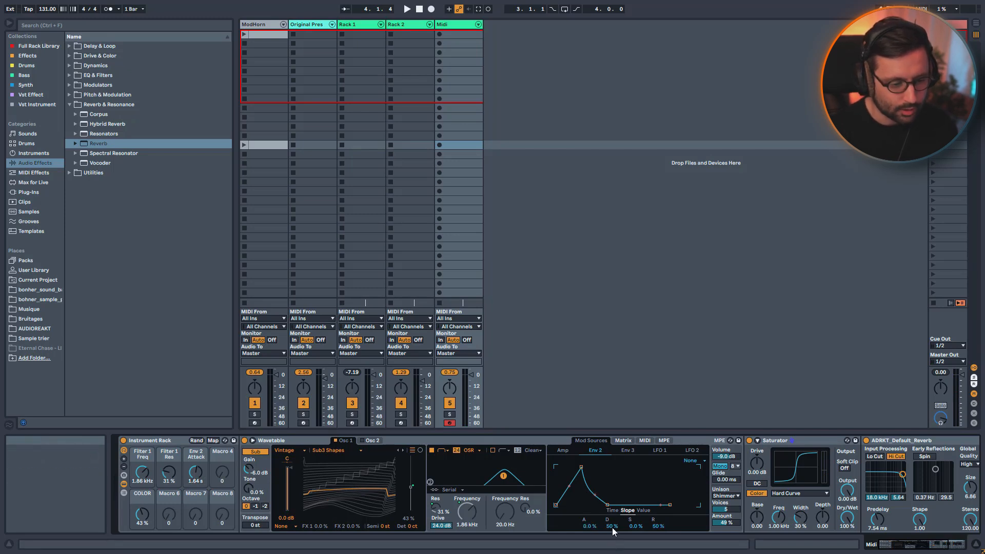
drag(612, 528, 613, 550)
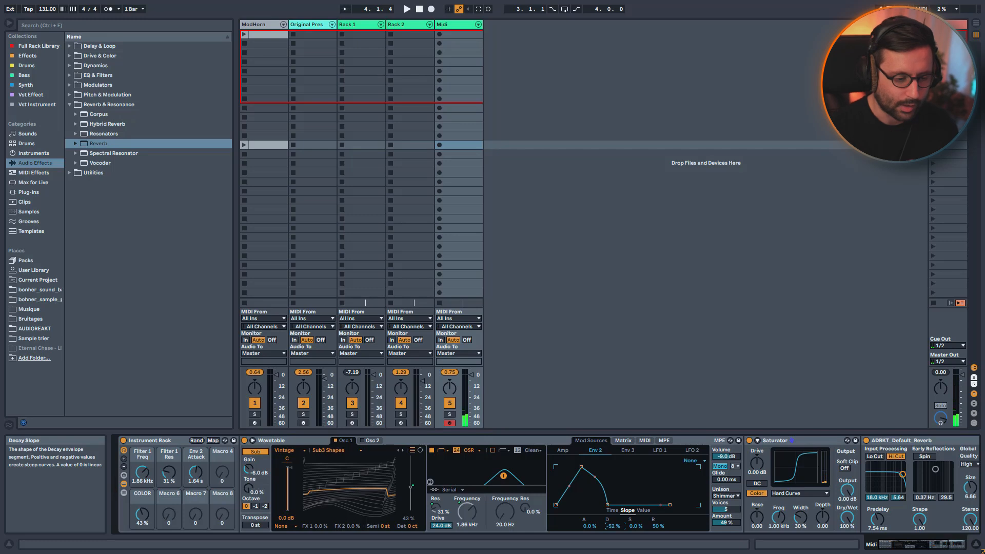
click(612, 510)
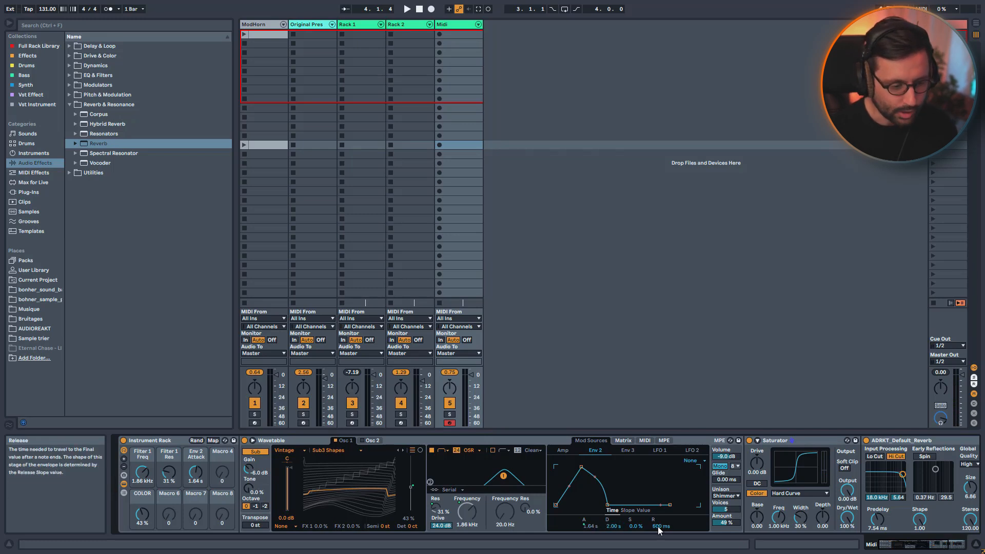
drag(659, 527, 659, 521)
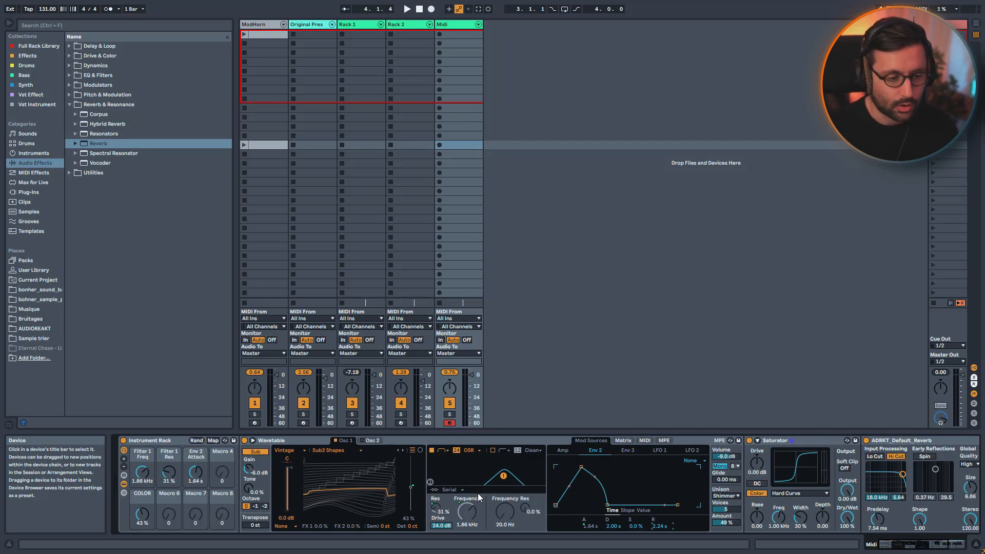
Lower Envelope 2's peak value to 39 % and map the peak to Macro 4.
click(622, 440)
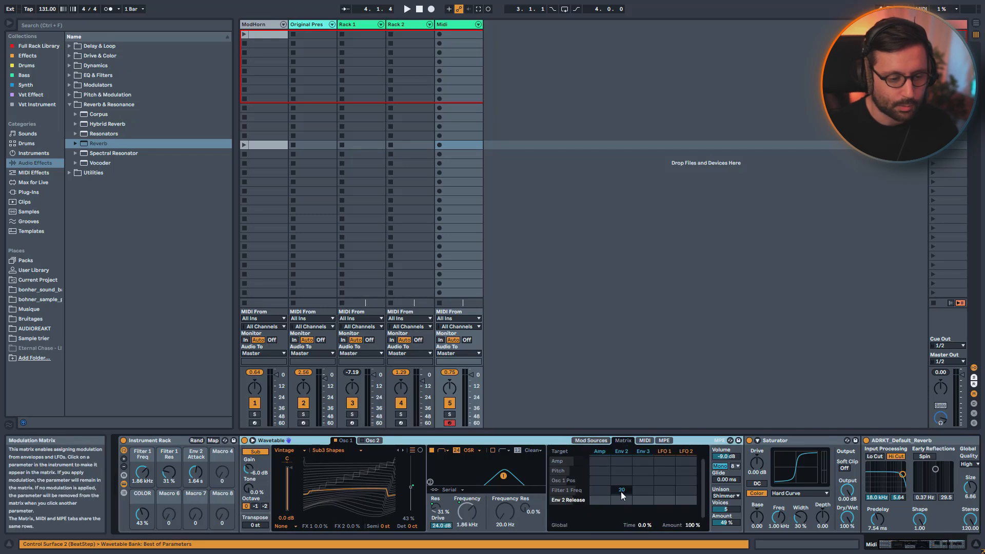
click(619, 490)
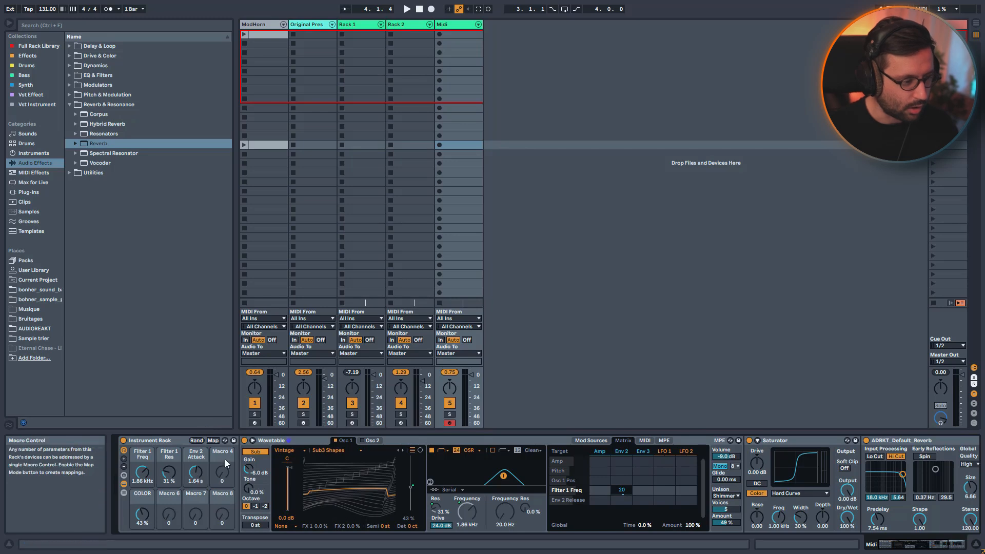
click(620, 450)
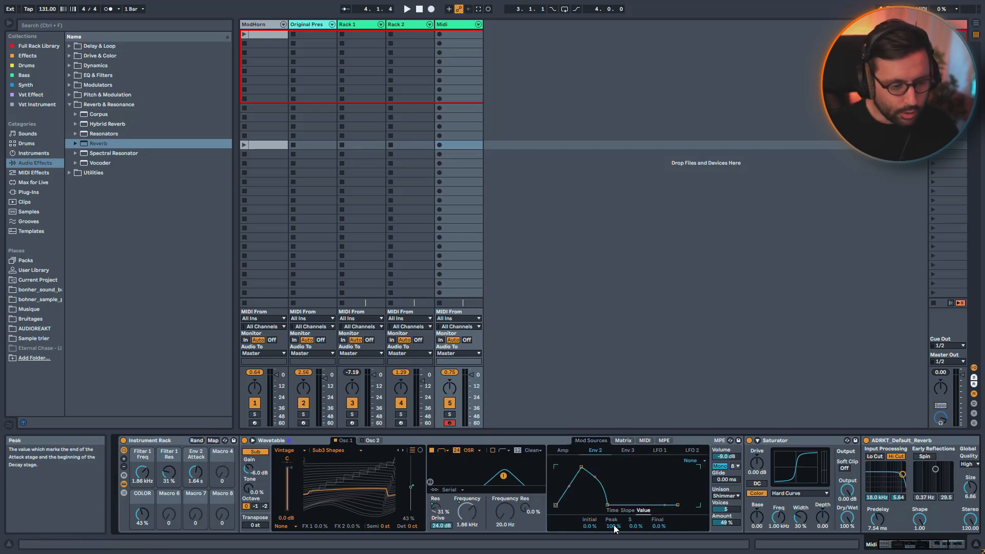
mouse_move(614, 529)
mouse_down()
mouse_move(614, 543)
mouse_move(614, 533)
mouse_up()
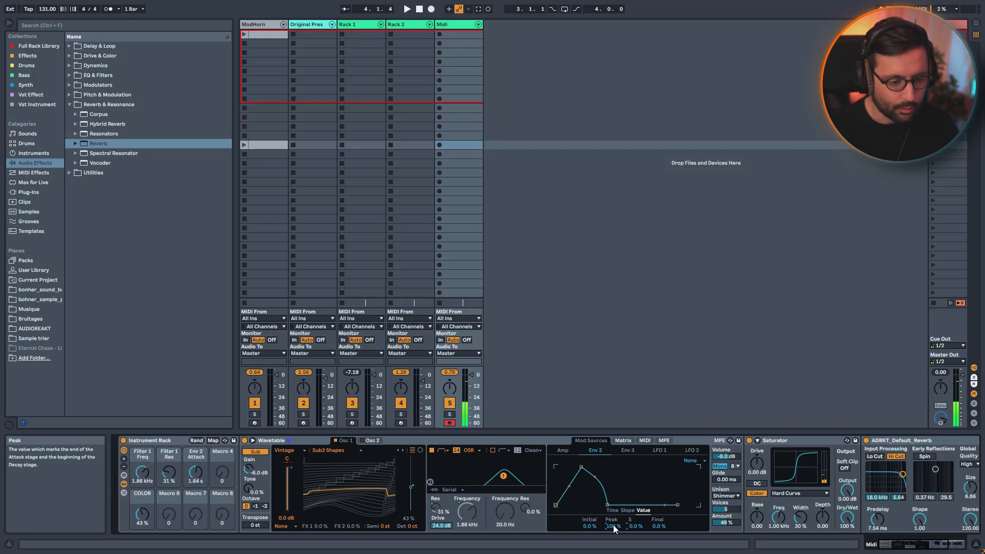
drag(612, 525, 611, 542)
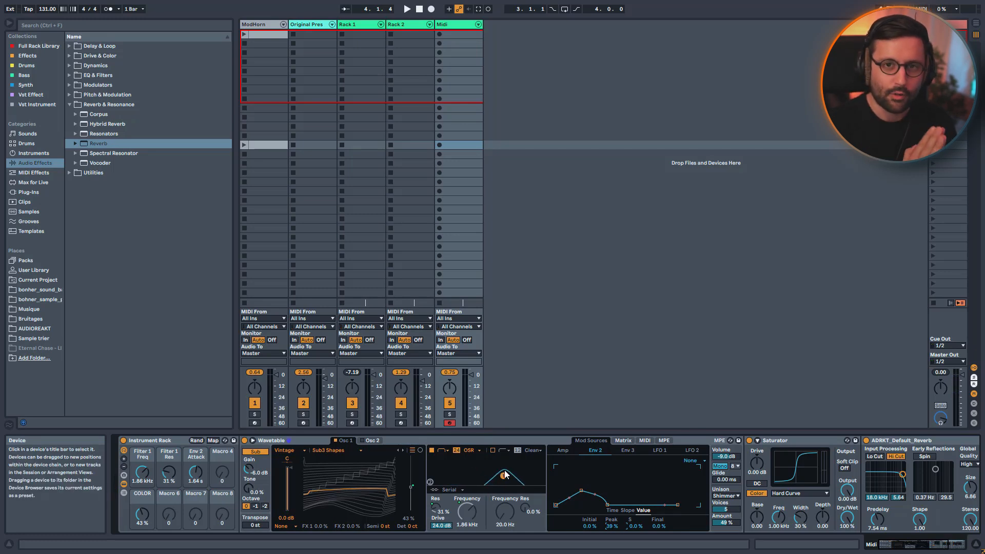
right_click(610, 529)
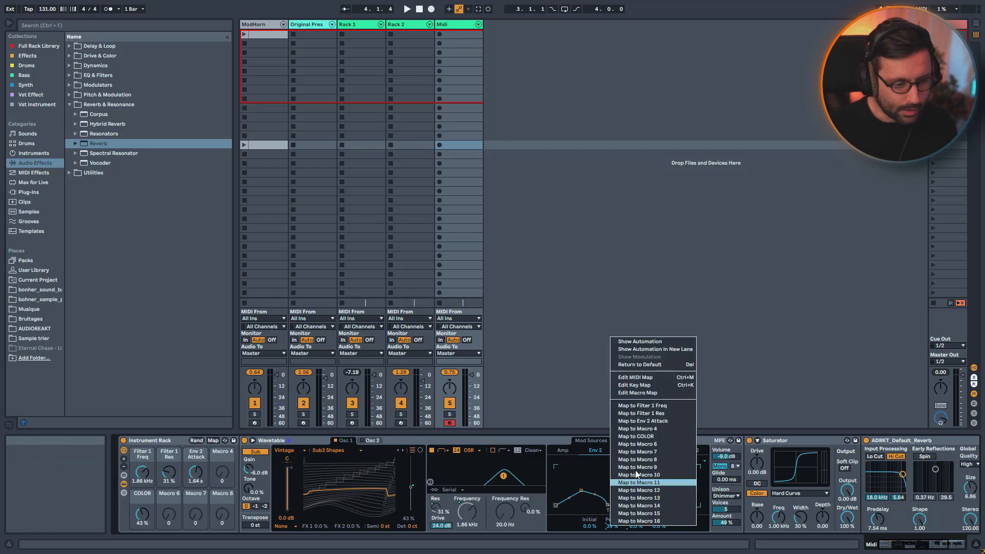
click(642, 430)
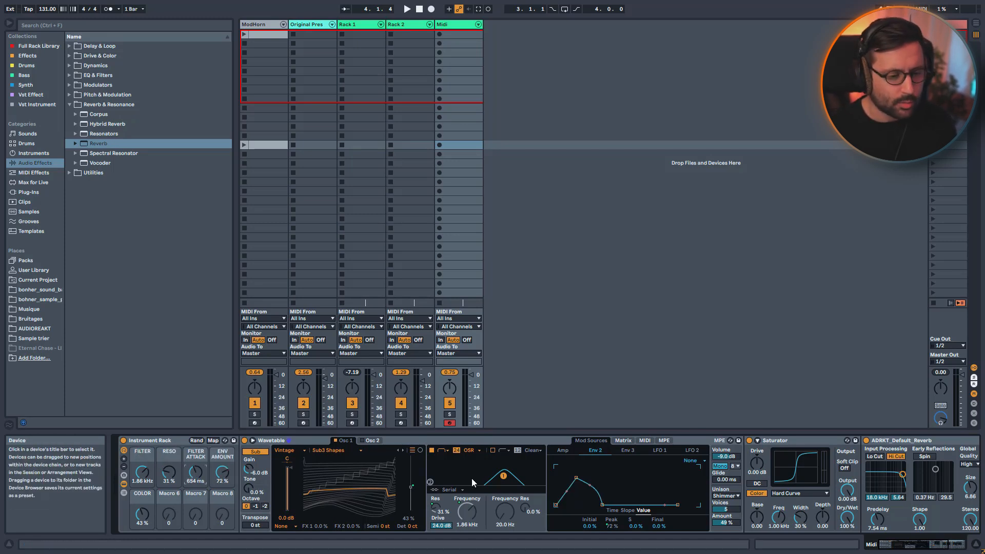
Modulate filter 1's frequency by LFO 1 with an amount of 16 and map the LFO 1 amount to Macro 7.
click(624, 441)
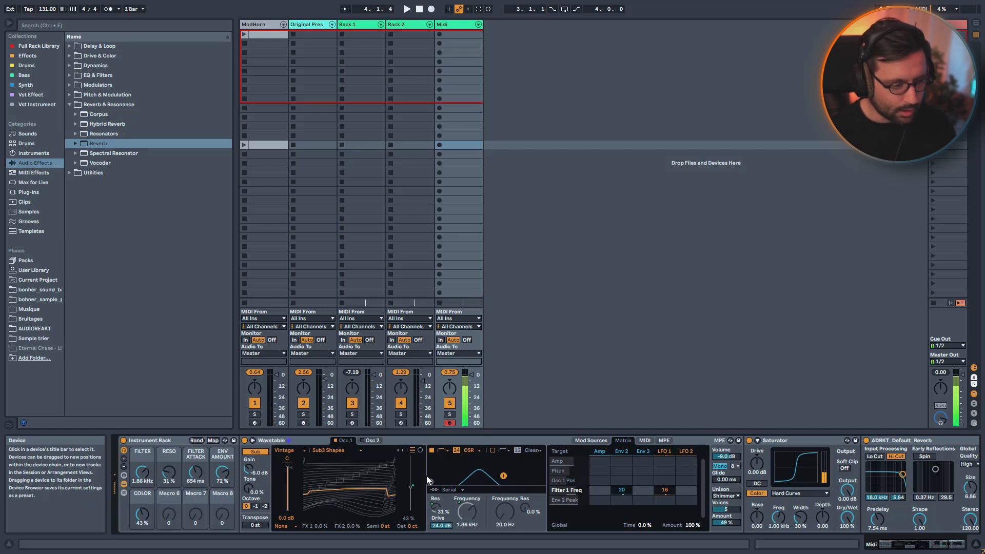
click(664, 451)
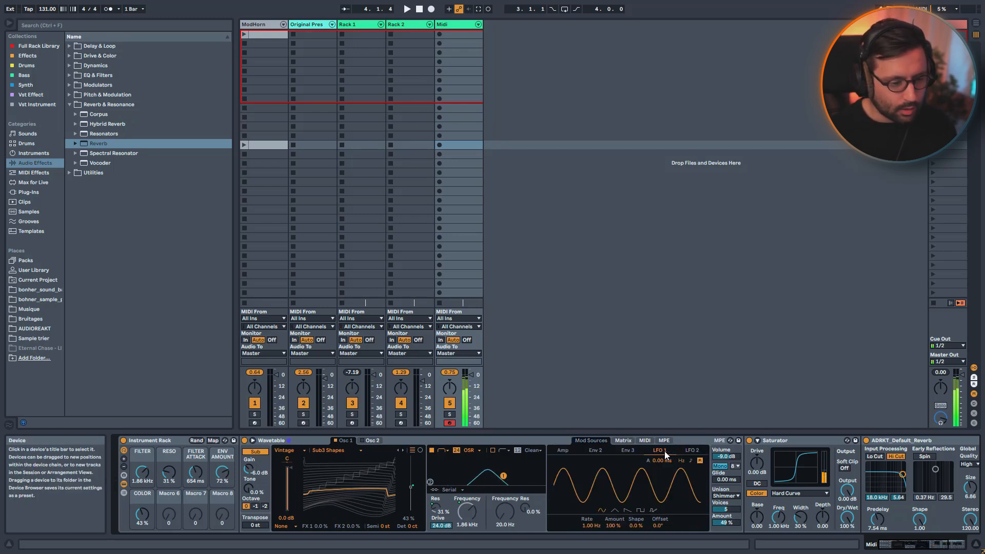
right_click(610, 528)
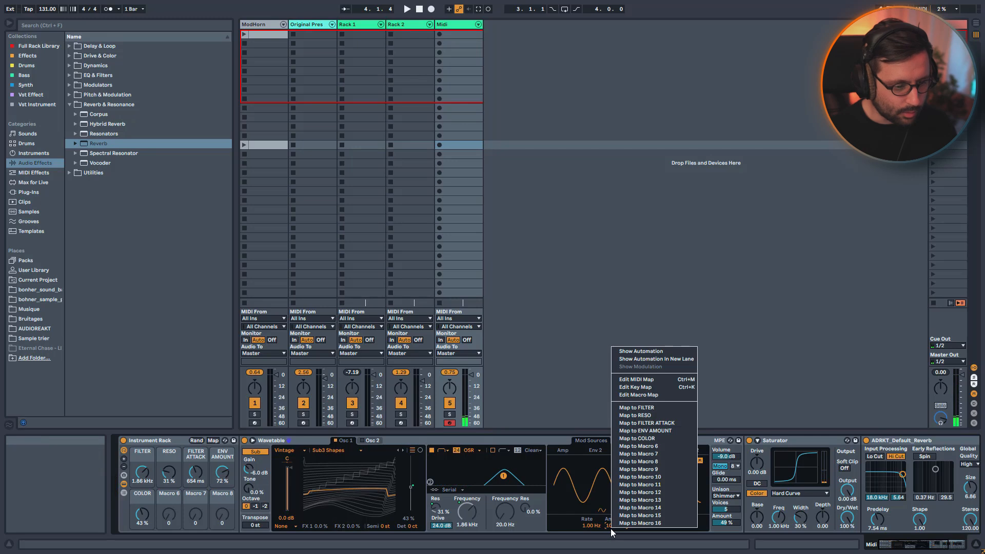
click(652, 455)
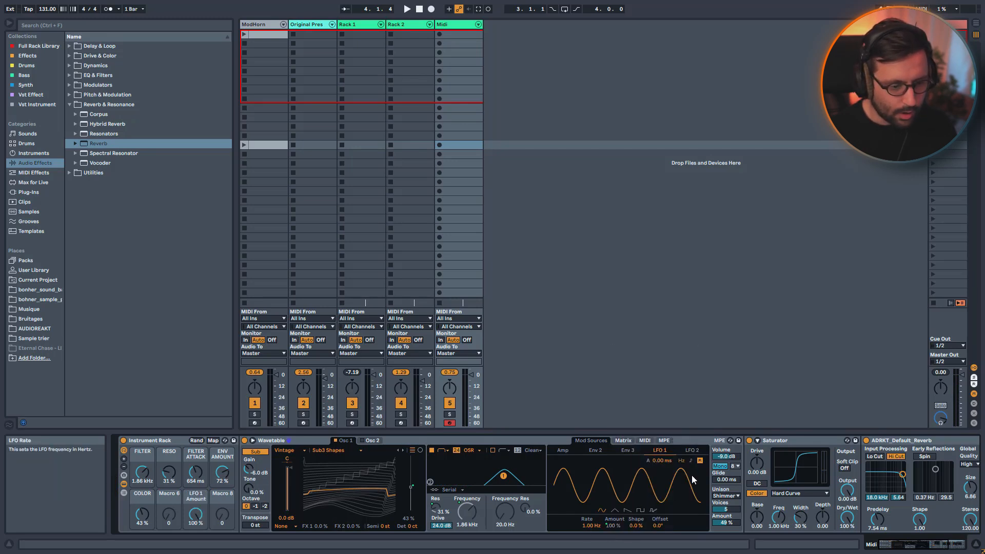
Map LFO 1's rate, set to 2.52 Hz, to Macro 8 and rename the two LFO macros LFO AMOUNT and LFO RATE.
mouse_move(591, 525)
mouse_down()
mouse_move(591, 493)
mouse_move(592, 525)
mouse_up()
right_click(592, 525)
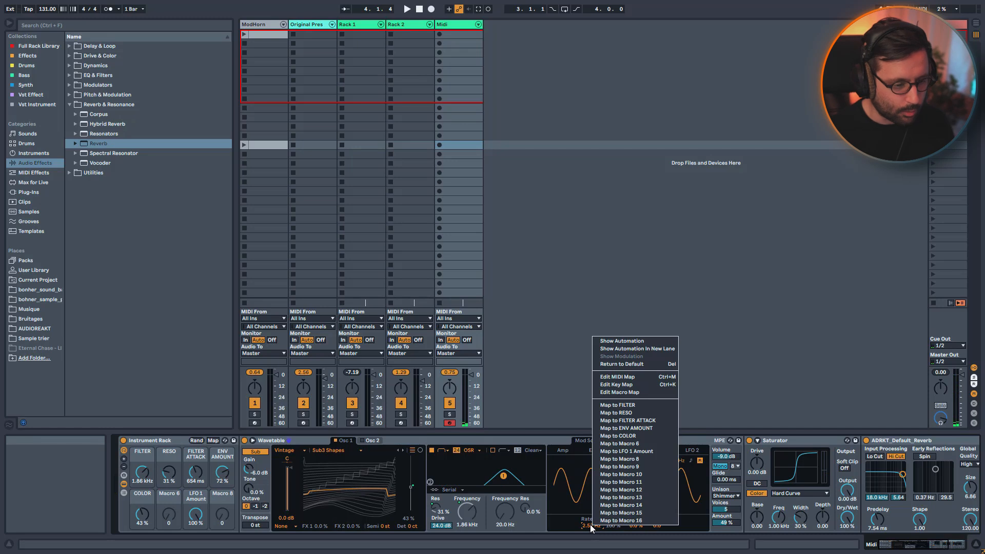
click(608, 458)
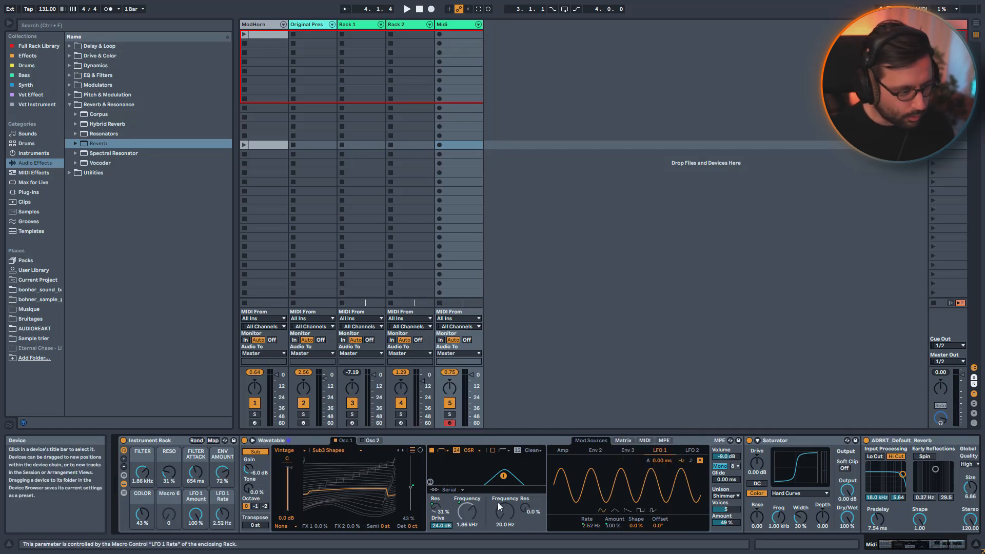
click(200, 499)
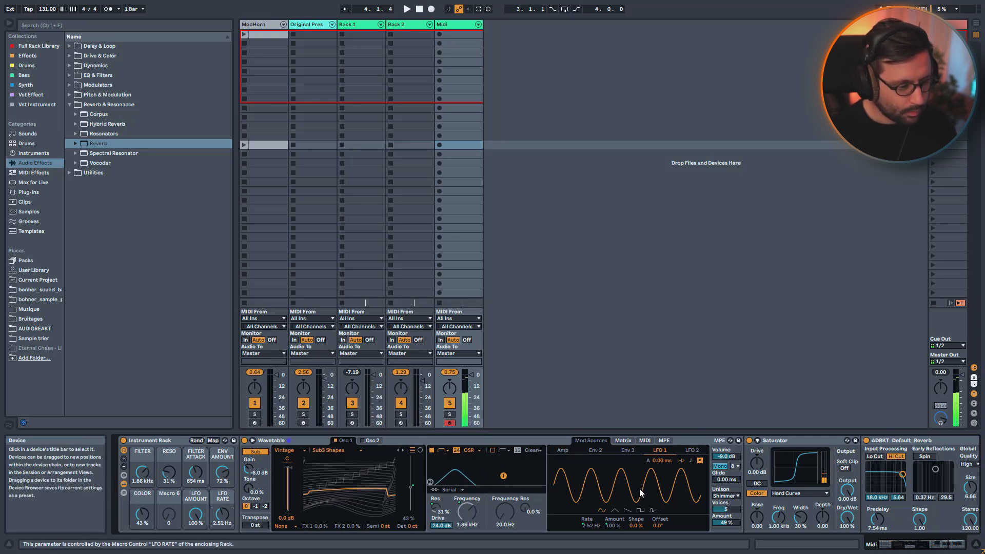
Set the LFO RATE macro to 1.95 Hz and modulate LFO 1's rate by Envelope 3 with an amount of -48.
click(625, 442)
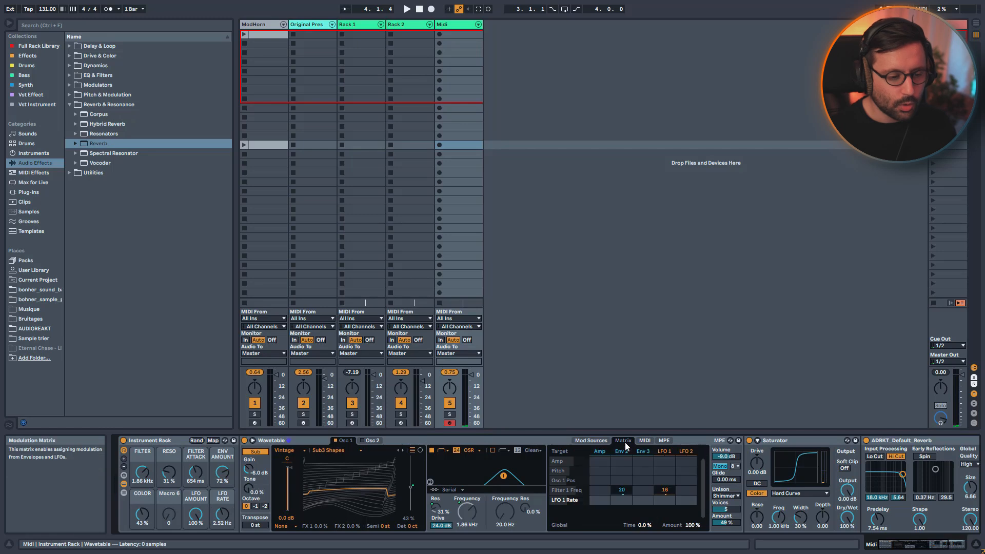
click(668, 448)
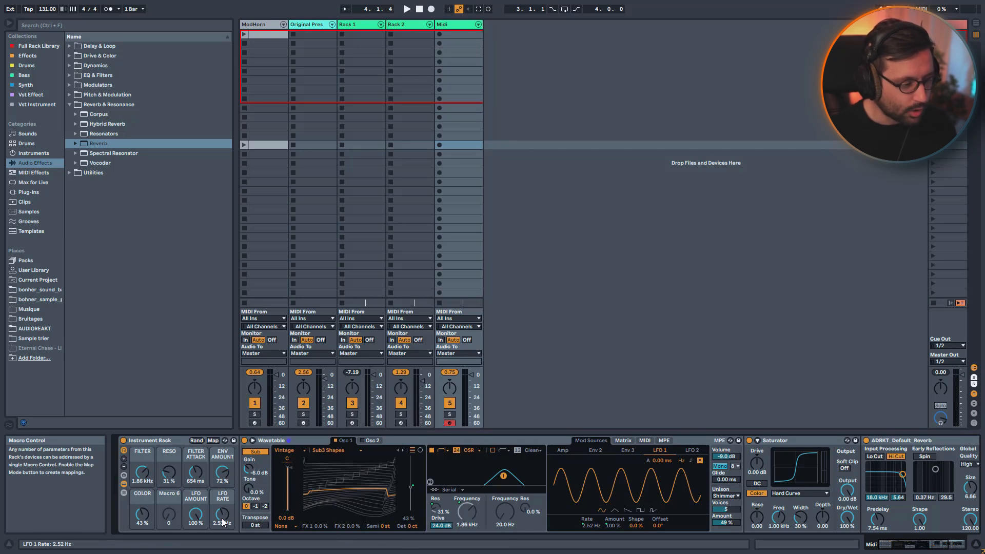
mouse_move(223, 522)
mouse_down()
mouse_move(223, 533)
mouse_move(223, 500)
mouse_move(223, 516)
mouse_up()
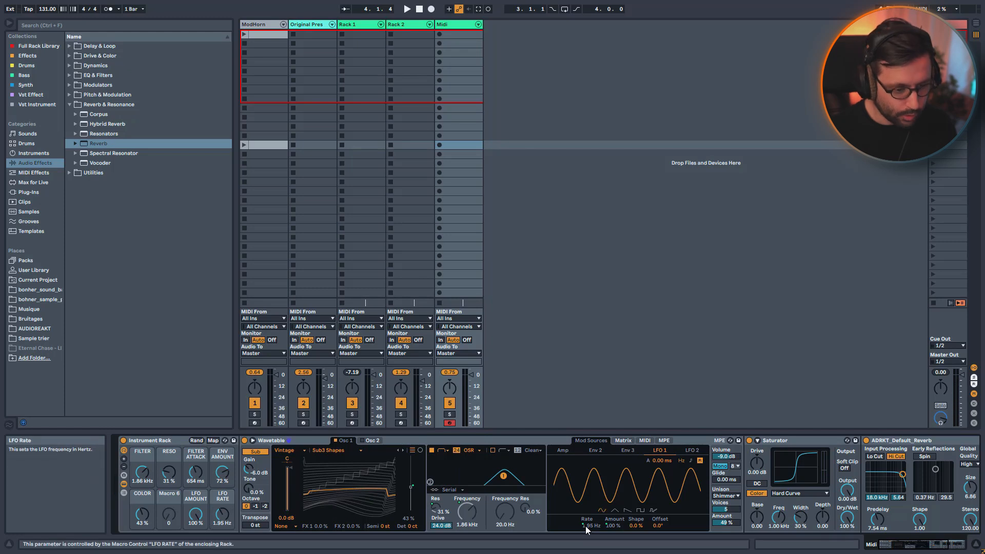
click(622, 441)
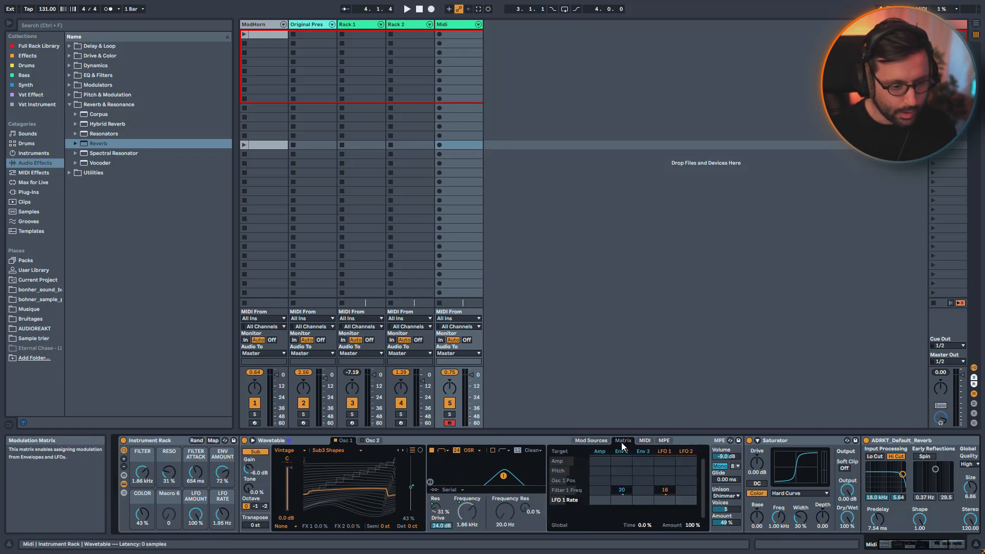
click(643, 497)
text(-48)
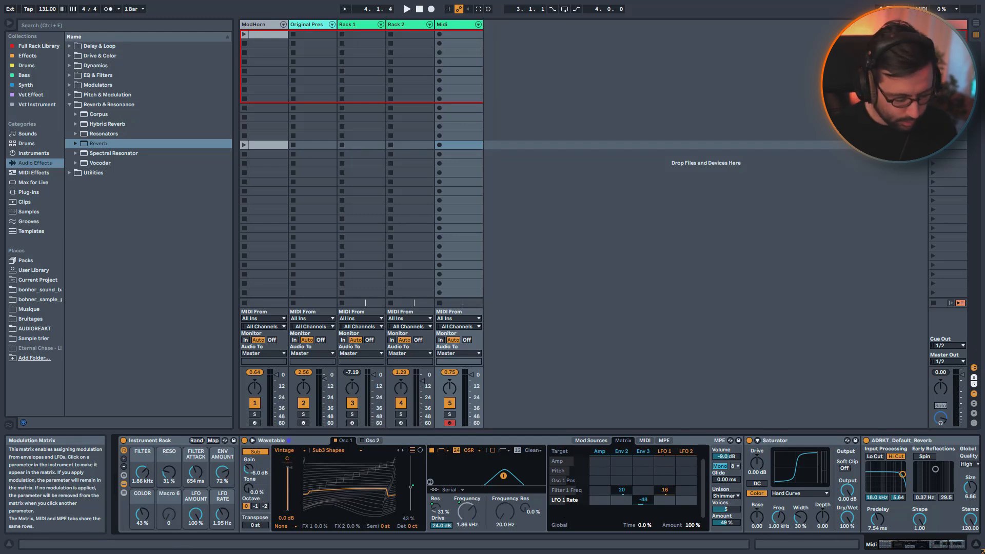
Set Envelope 3's sustain to 100 % and map its attack time to Macro 6.
click(648, 450)
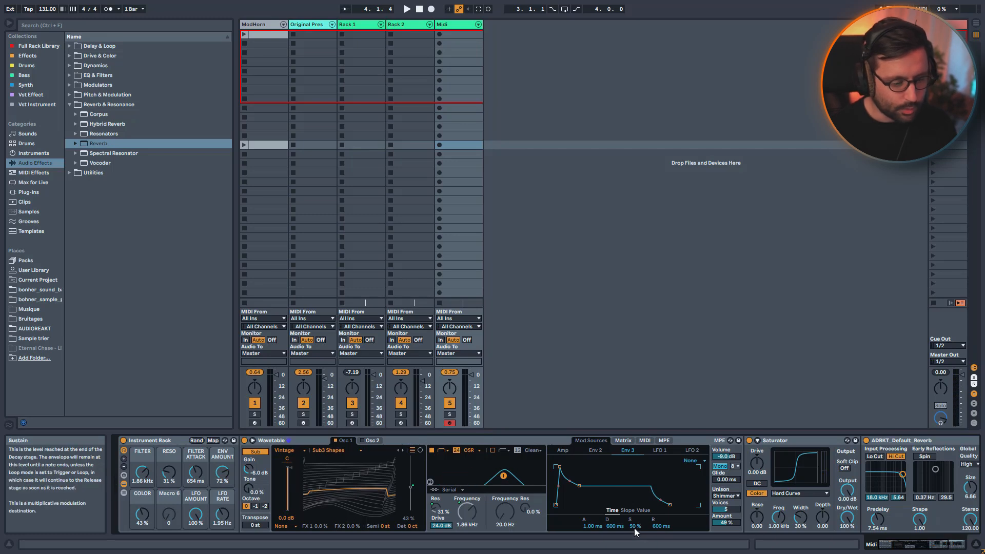
drag(634, 528, 634, 492)
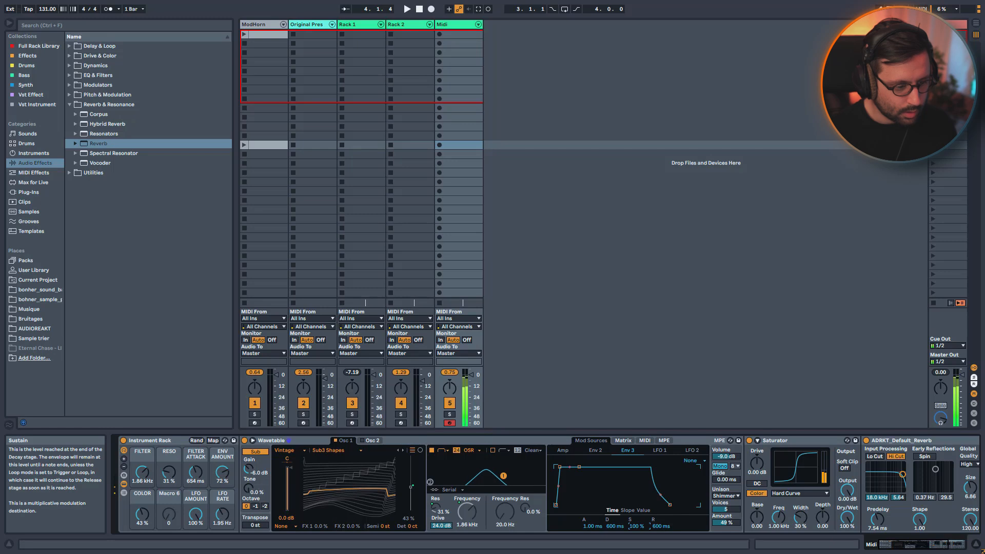
right_click(588, 527)
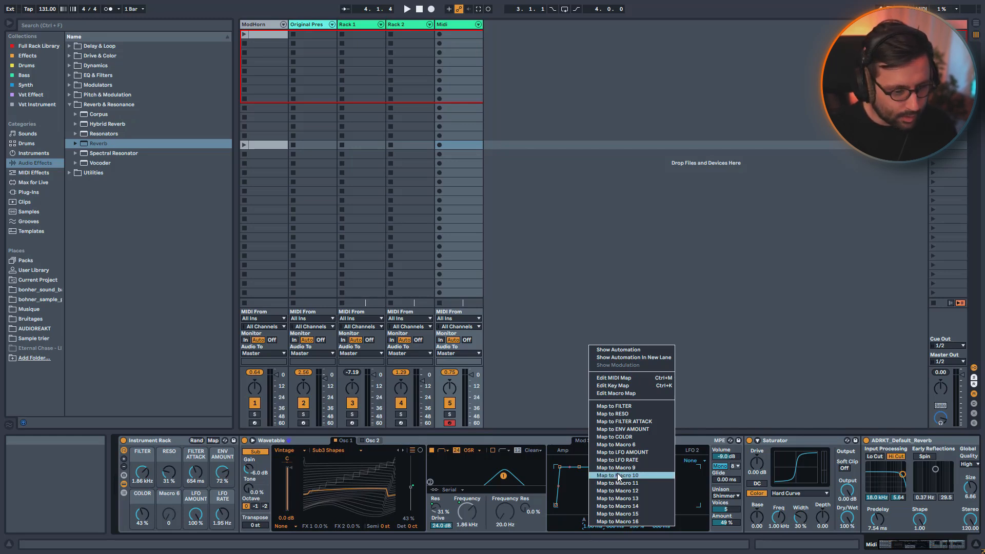
click(630, 445)
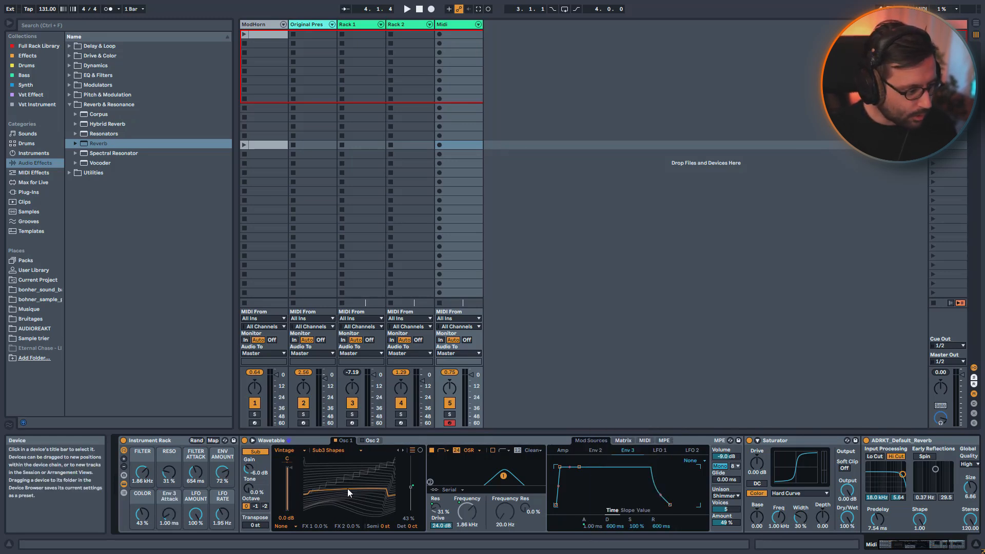
Try the Env 3 Attack macro at 1.14 s and the LFO RATE macro at 14.65 Hz.
click(170, 521)
drag(170, 522, 170, 482)
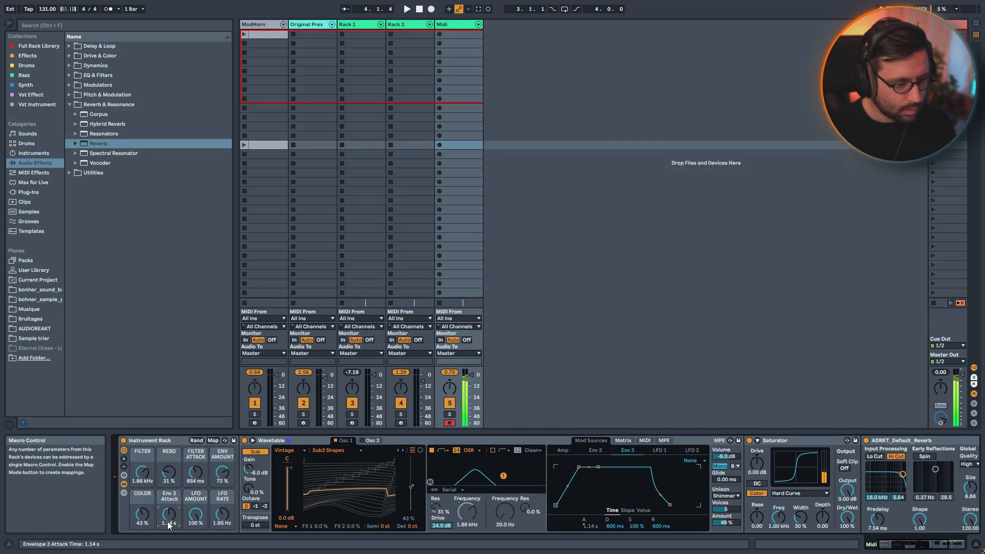
drag(220, 519, 221, 485)
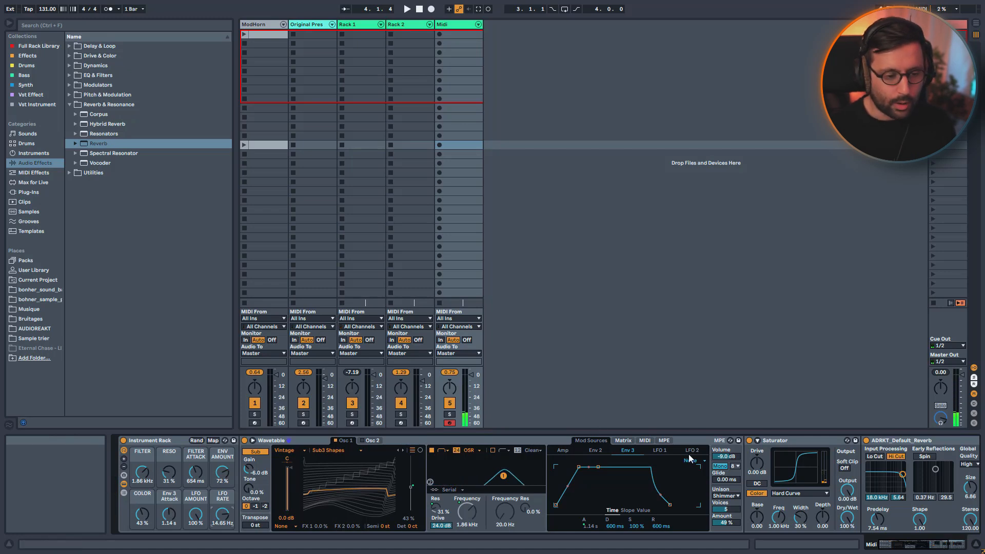
Try Envelope 3's modulation of LFO 1's rate at a positive 48 with the LFO RATE macro at 0.33 Hz.
click(623, 440)
click(645, 500)
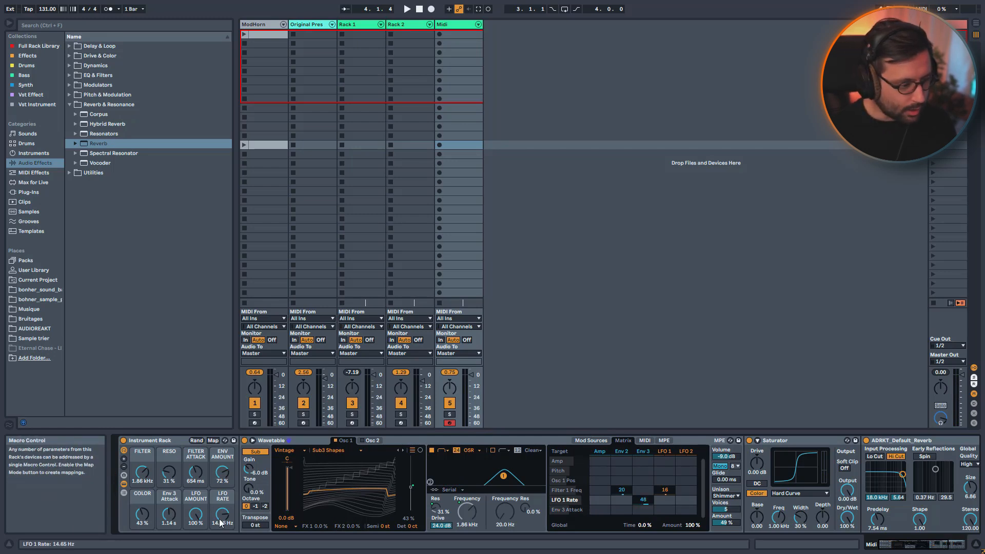
mouse_move(222, 515)
mouse_down()
mouse_move(222, 544)
mouse_move(223, 510)
mouse_up()
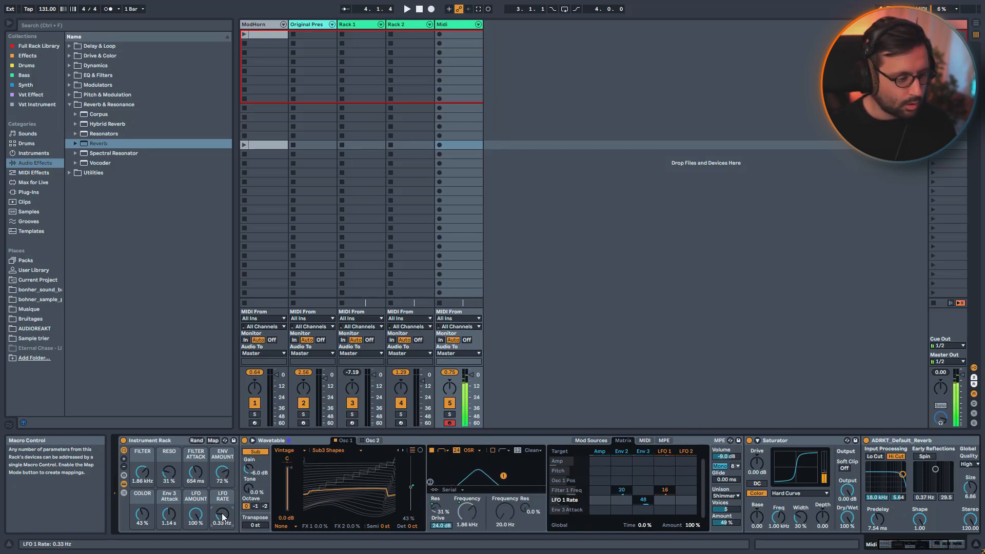
Raise the Env 3 Attack macro to 3.15 s and the LFO RATE macro to 6.44 Hz.
drag(169, 514, 168, 498)
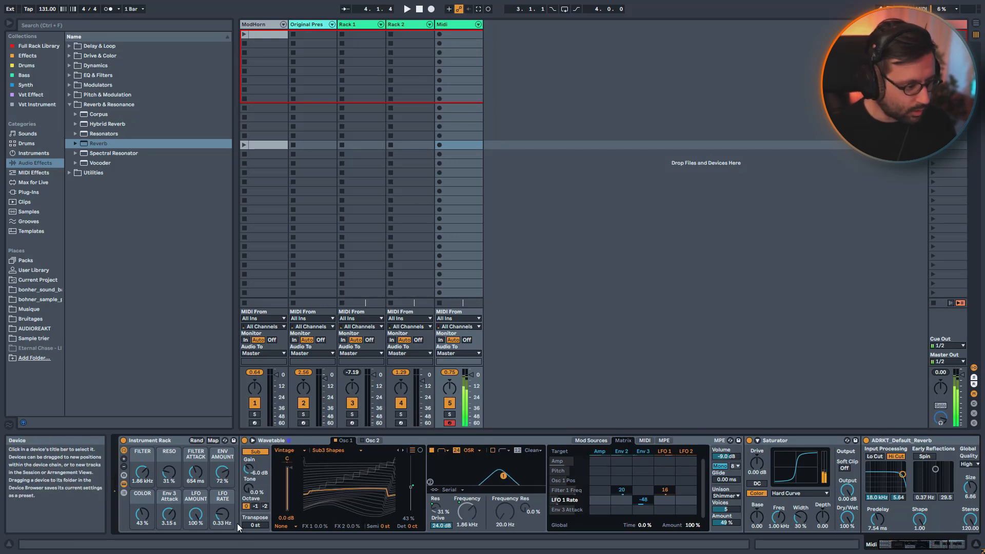
drag(222, 513, 222, 488)
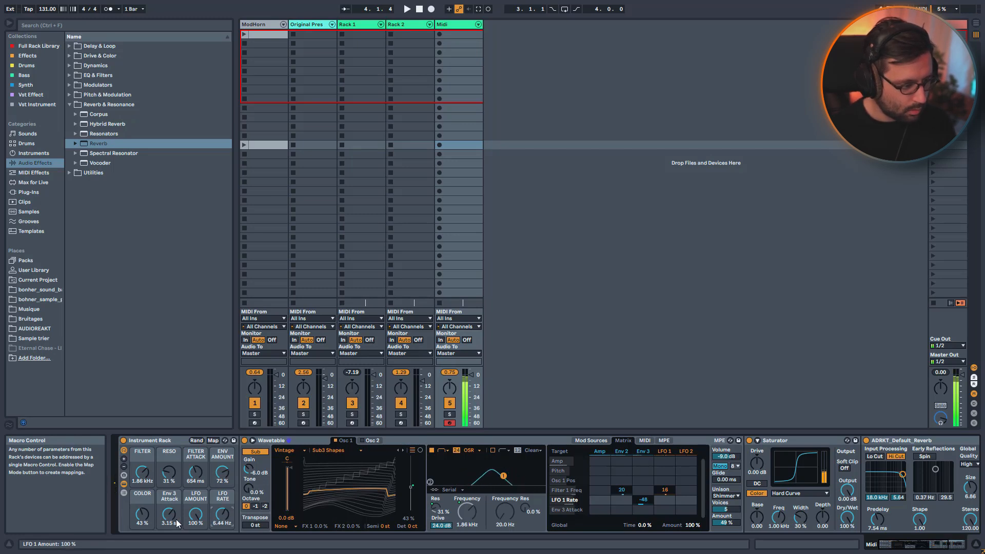
Lower the Env 3 Attack macro to 1.74 s.
drag(169, 513, 169, 524)
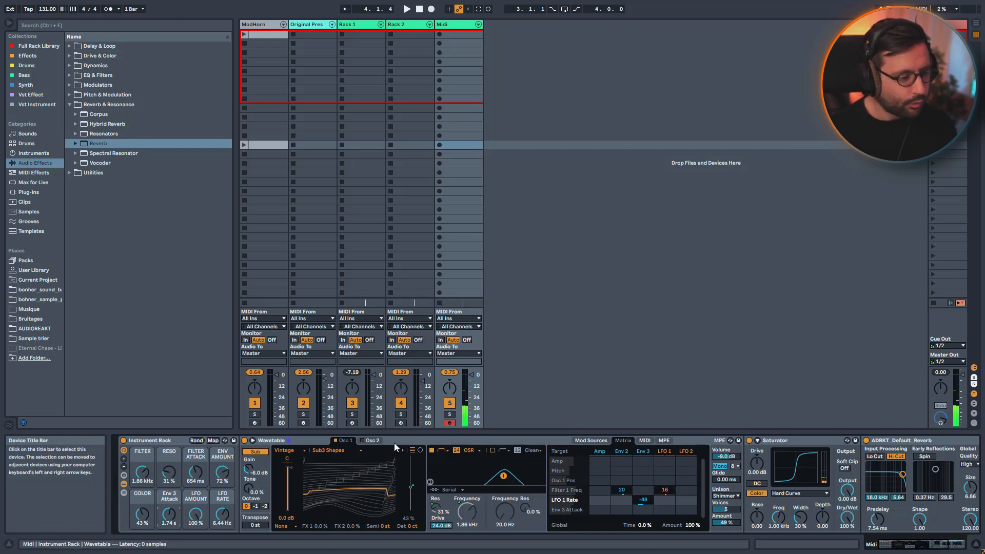
Try oscillator 1 with the Logue Saw wavetable at 100 % COLOR and the Sys8 Comb wavetable at 54 % COLOR.
click(334, 450)
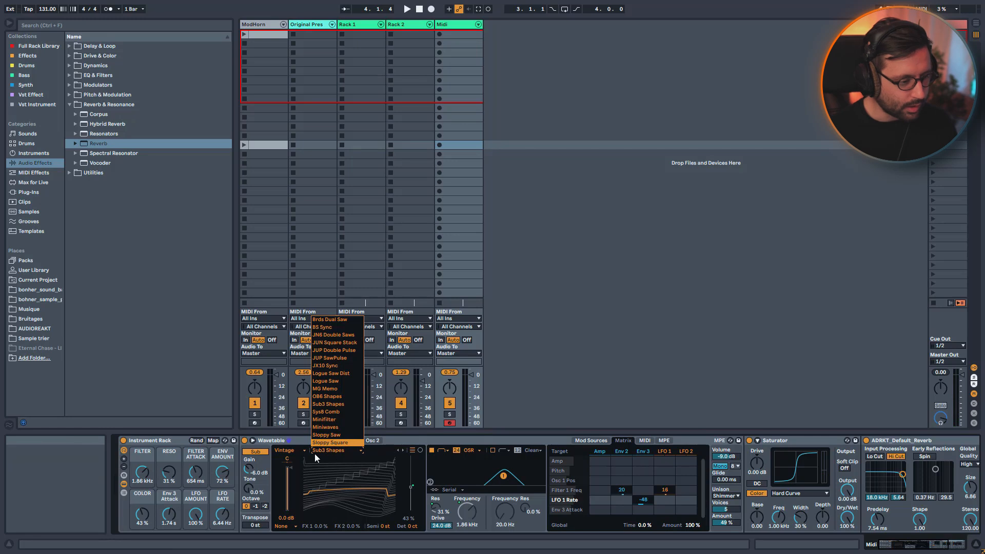
click(338, 380)
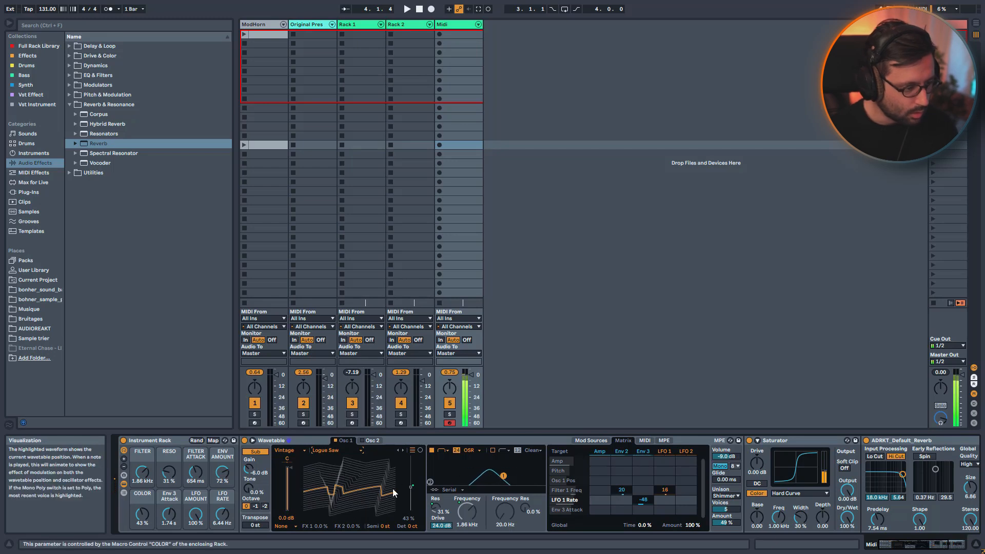
drag(142, 514, 142, 482)
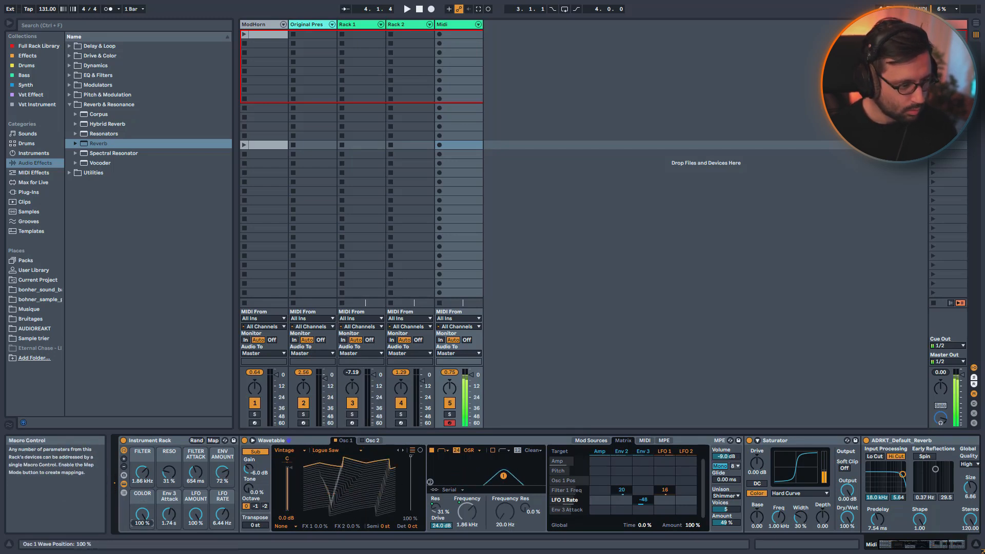
click(343, 451)
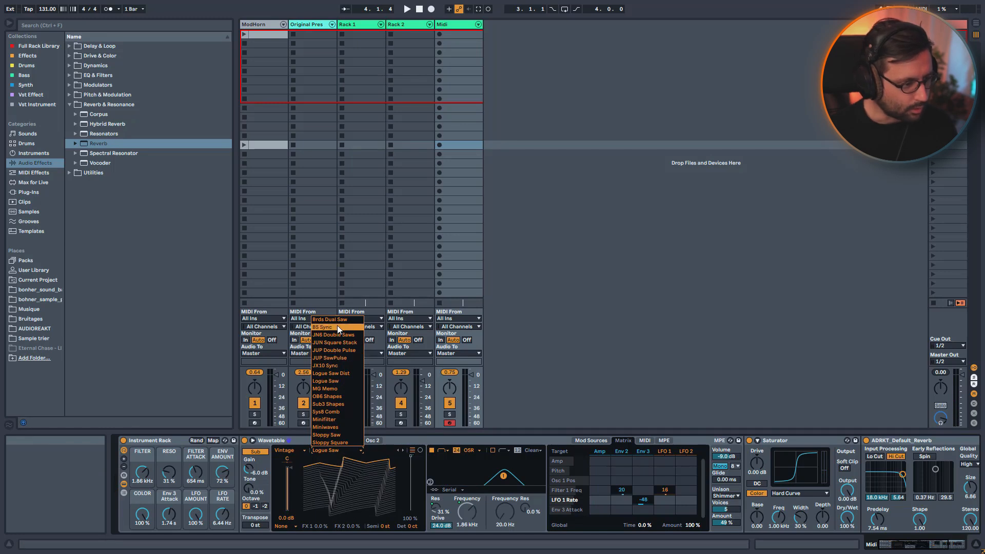
click(332, 413)
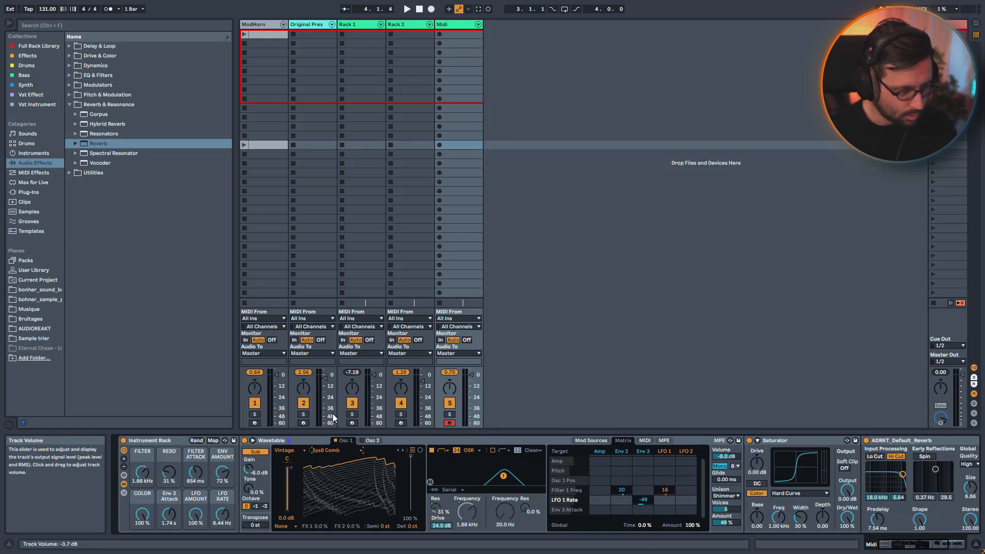
drag(142, 513, 142, 539)
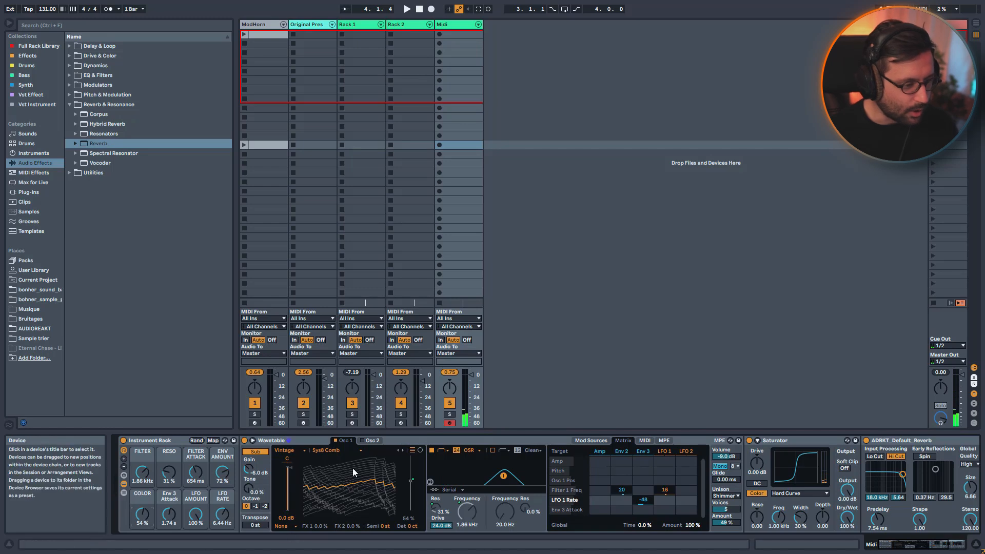
Map oscillator 2's wavetable position to the COLOR macro and set that macro to 67 %.
click(371, 441)
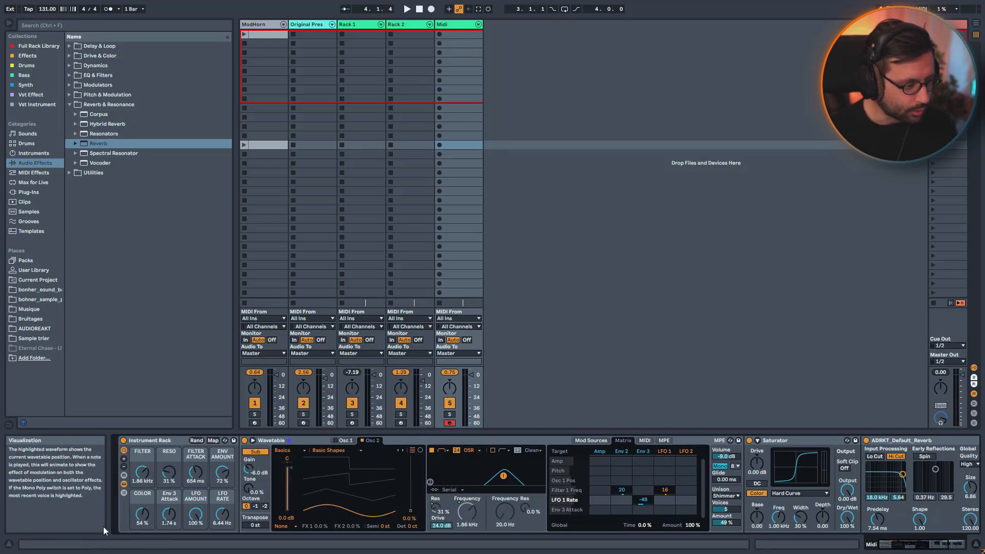
drag(143, 514, 142, 531)
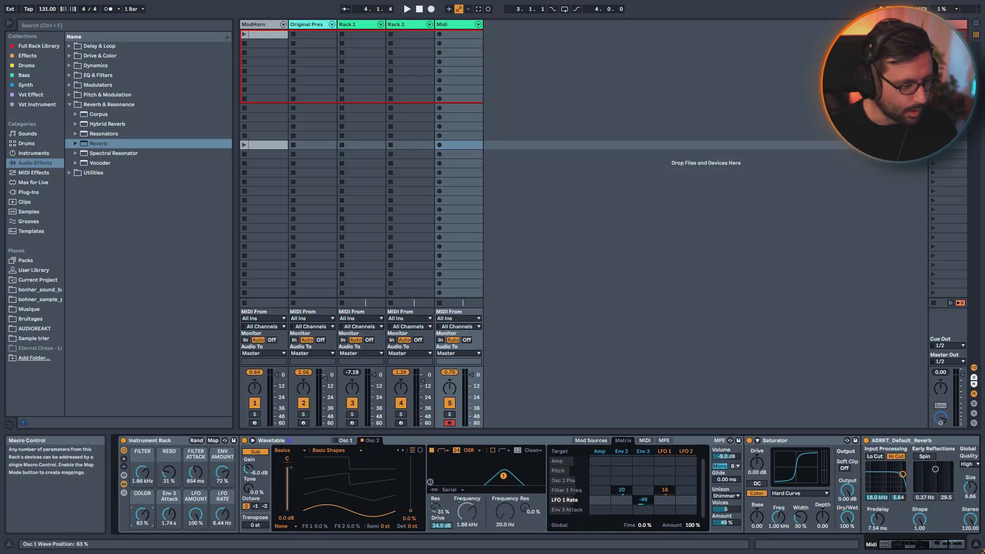
right_click(410, 511)
click(451, 419)
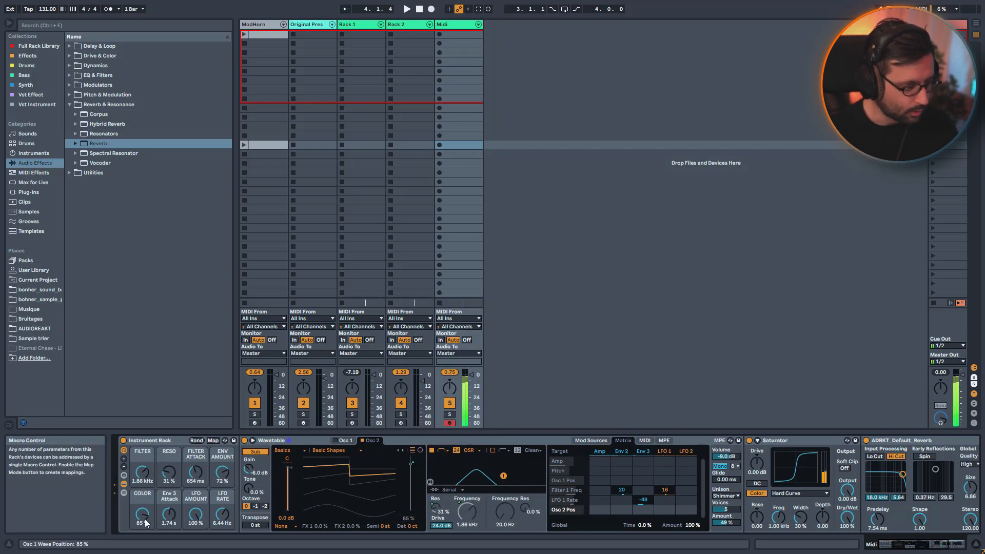
mouse_move(145, 522)
mouse_down()
mouse_move(145, 513)
mouse_move(145, 530)
mouse_up()
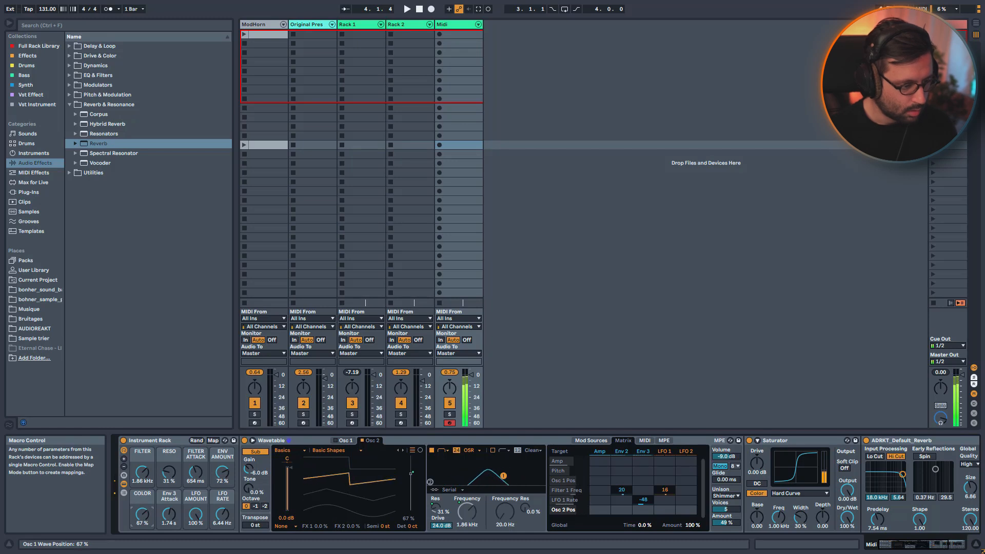
Set the FILTER macro to 3.20 kHz, ENV AMOUNT to 35 % and LFO AMOUNT to 55 %.
drag(206, 499, 205, 534)
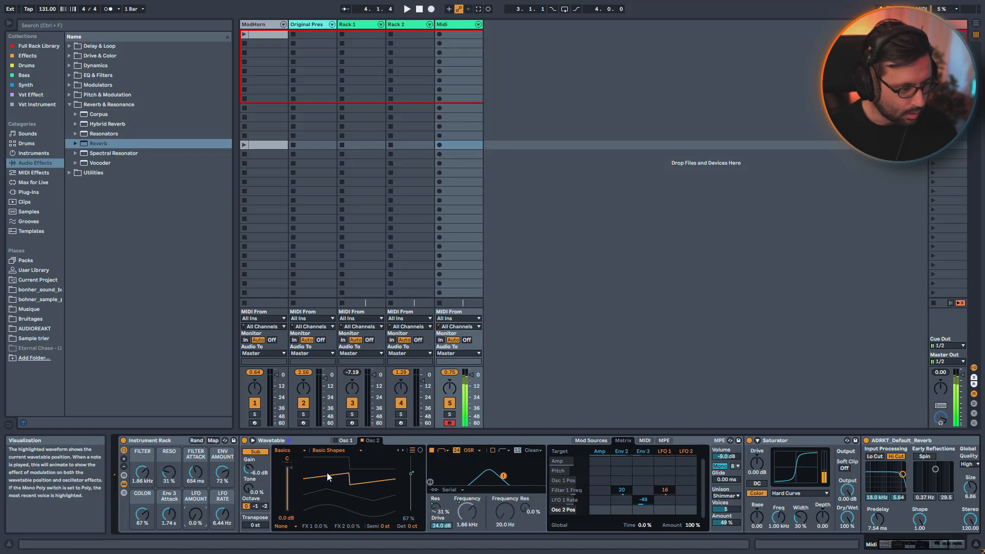
drag(222, 473, 222, 508)
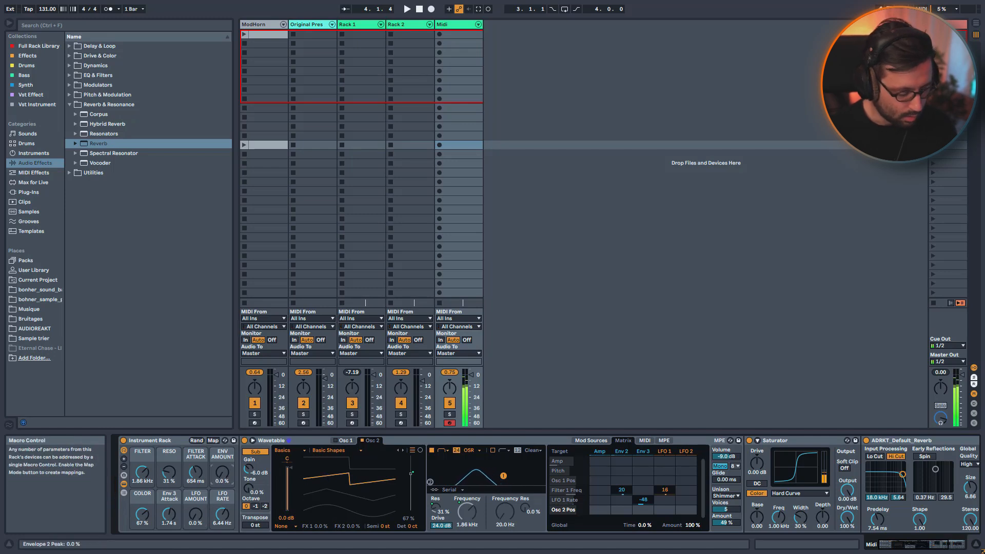
drag(142, 472, 142, 458)
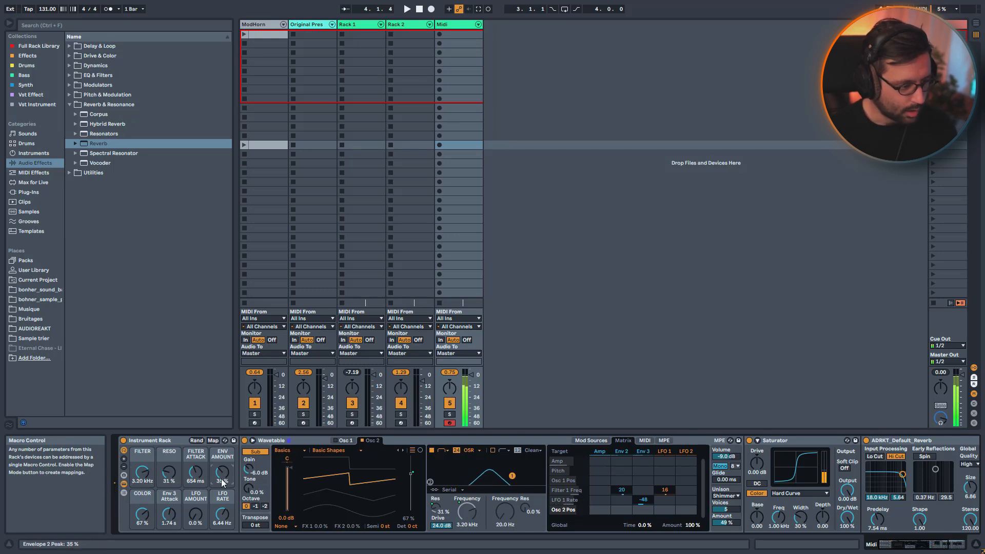
drag(197, 523, 197, 522)
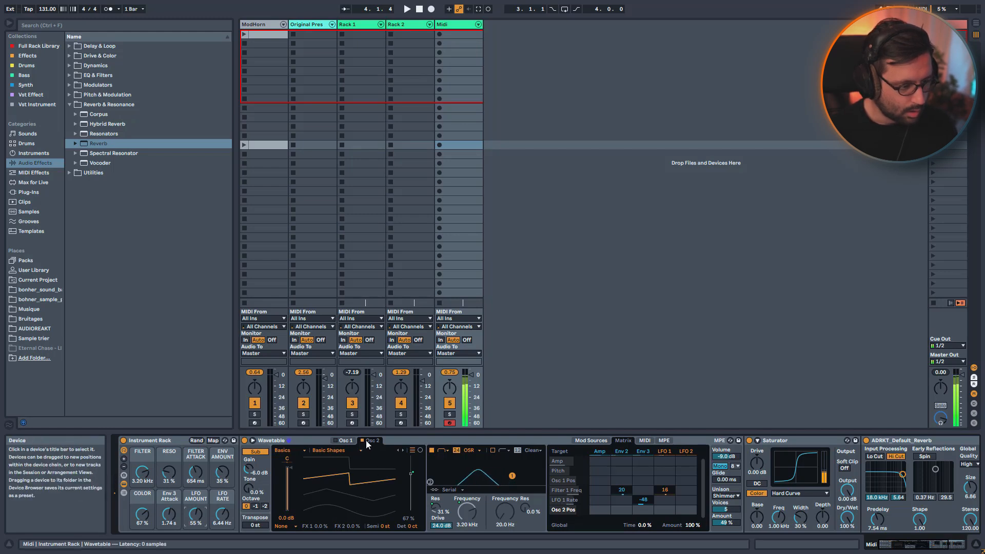
Return to oscillator 1 and try Envelope 3's modulation of the pitch at an amount of 1.
click(339, 441)
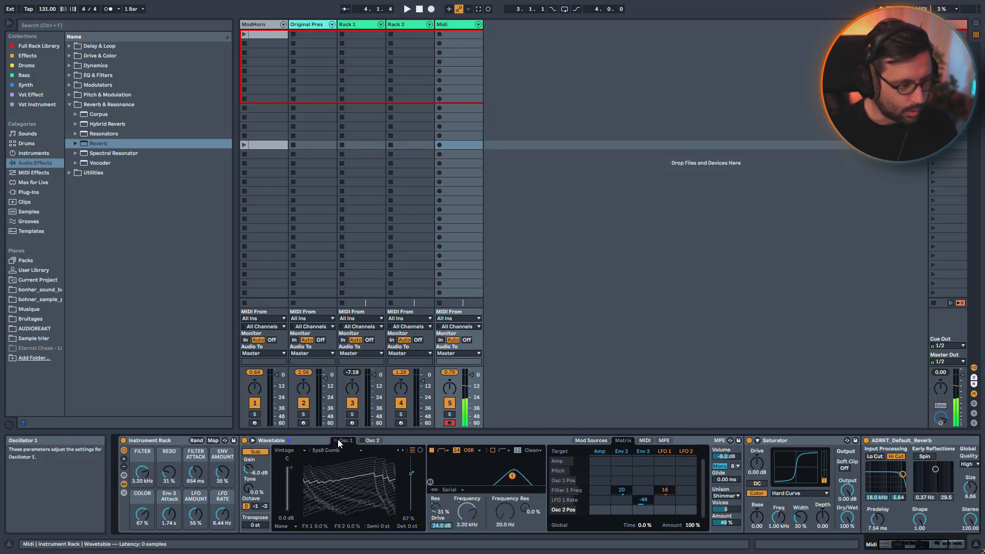
click(645, 472)
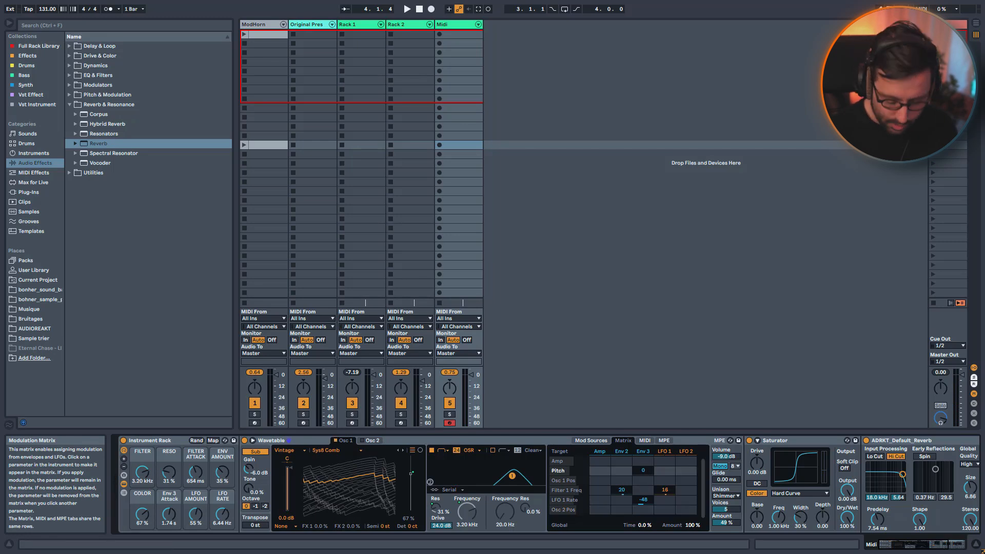
Change oscillator 1's wavetable to Sub3 Shapes and raise the COLOR macro to 100 %.
click(339, 450)
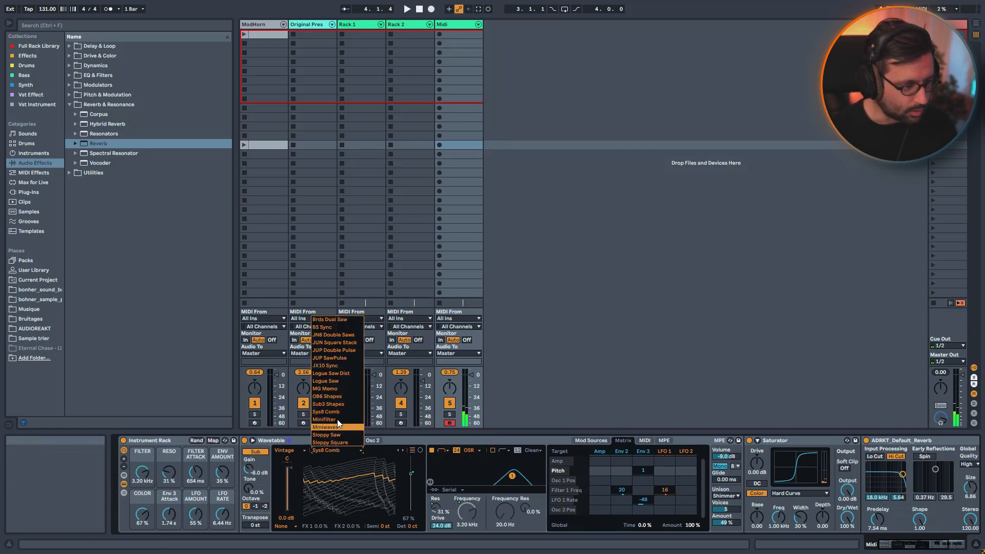
click(338, 404)
drag(409, 475, 411, 440)
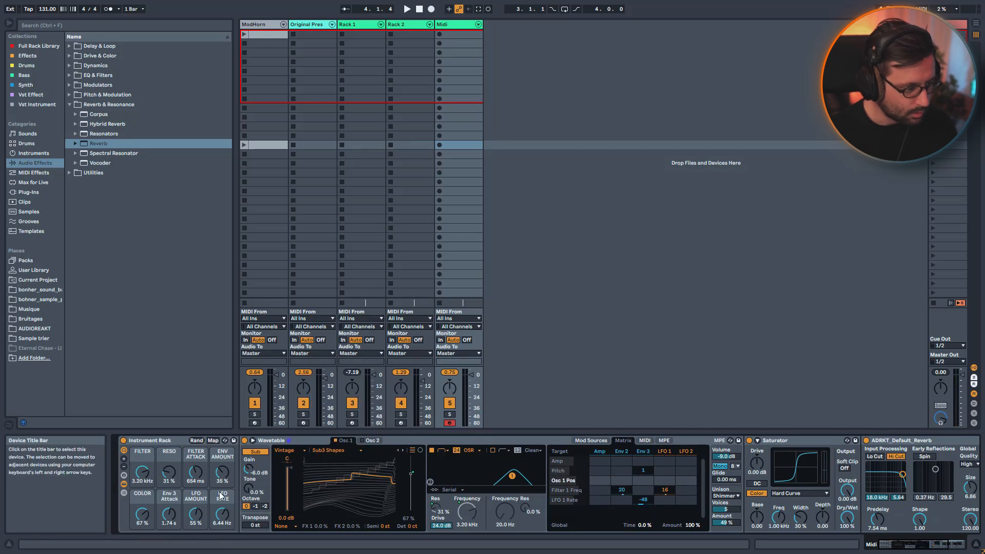
drag(144, 523, 144, 522)
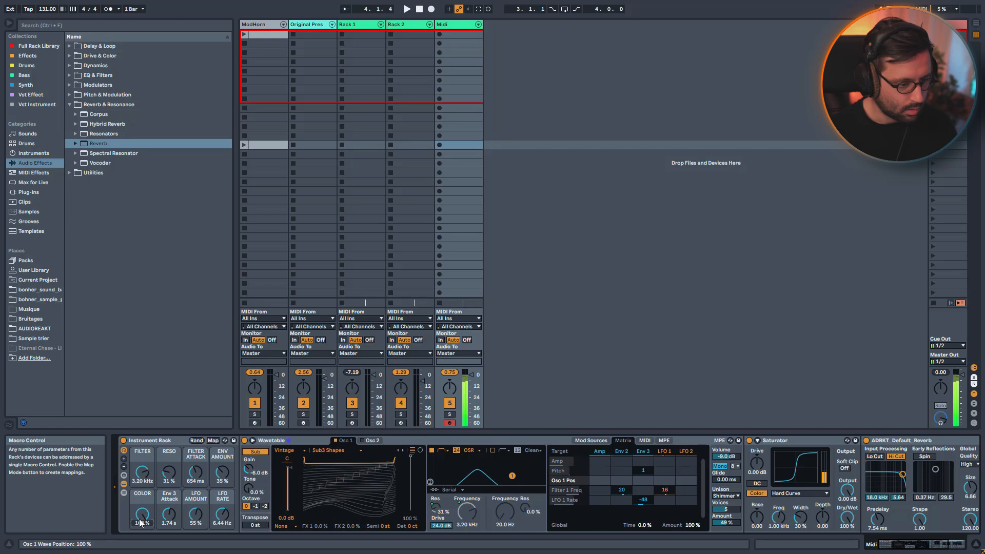
Lower the LFO AMOUNT macro to 0.0 % and reset Envelope 3's pitch modulation to 0.
drag(194, 513, 194, 513)
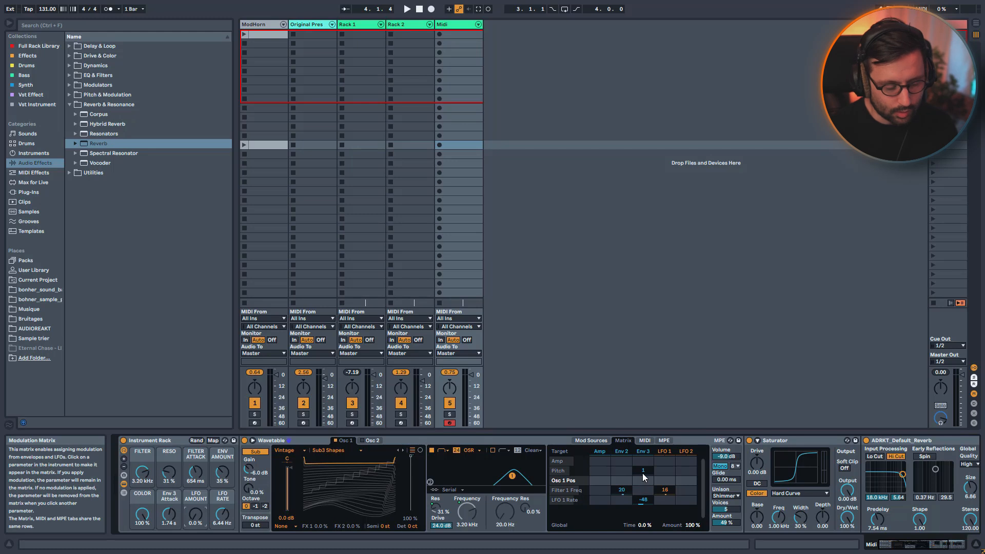
drag(642, 473, 642, 474)
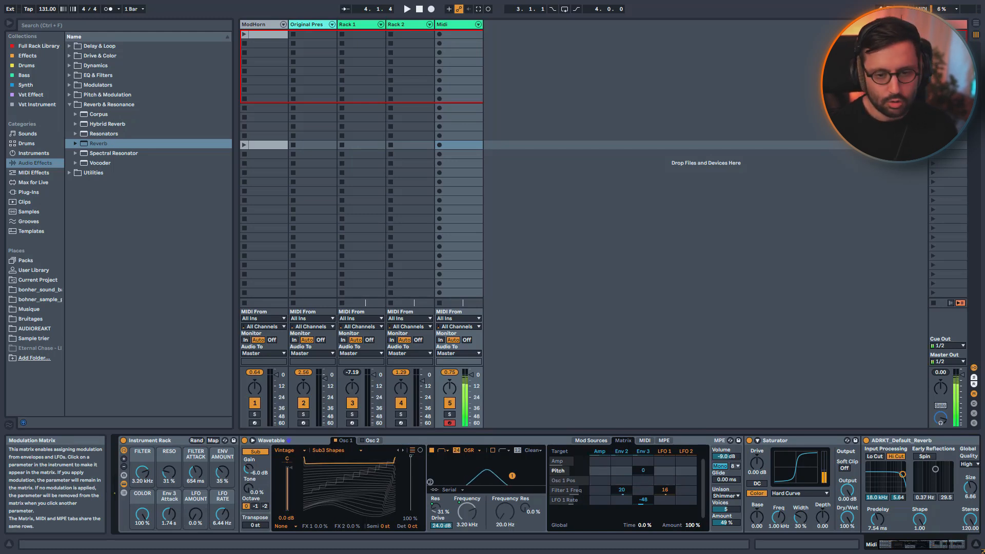
Try the Analog Clip curve on the Saturator and restore Hard Curve.
click(903, 547)
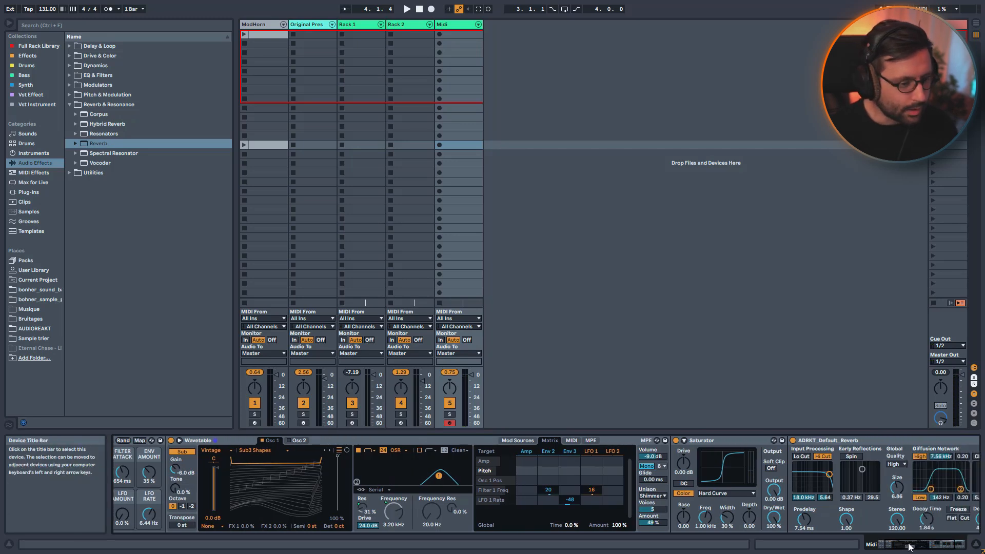
click(598, 440)
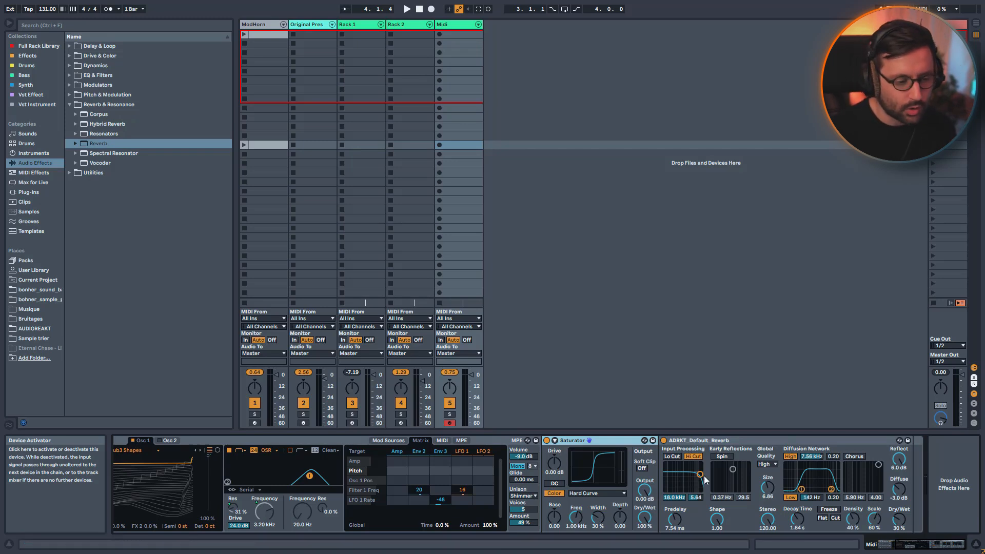
click(616, 495)
click(616, 494)
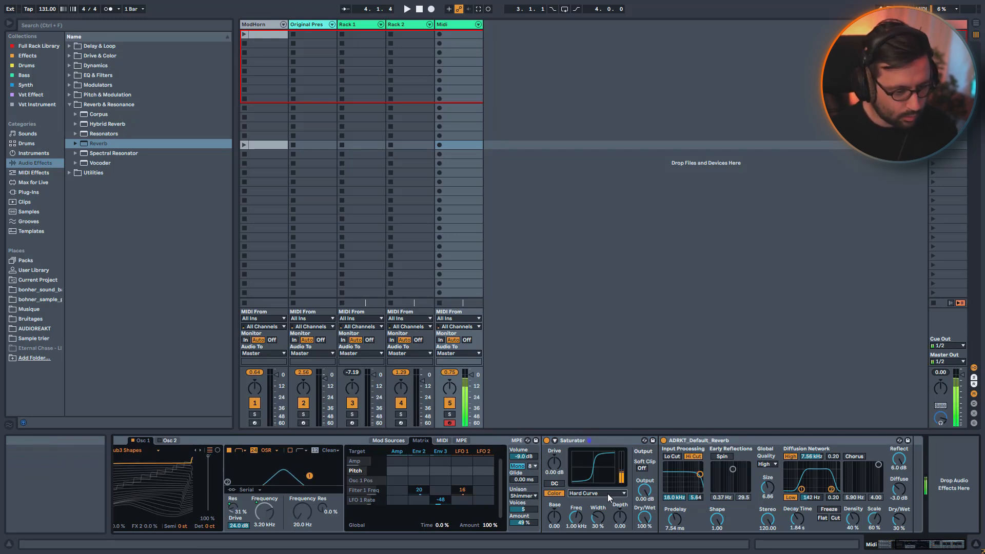
click(607, 493)
click(609, 435)
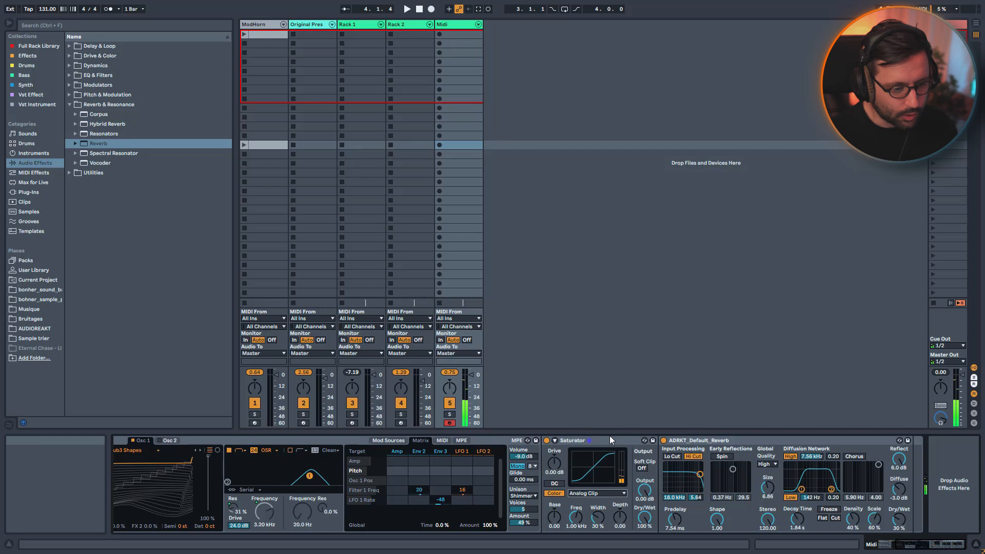
click(598, 493)
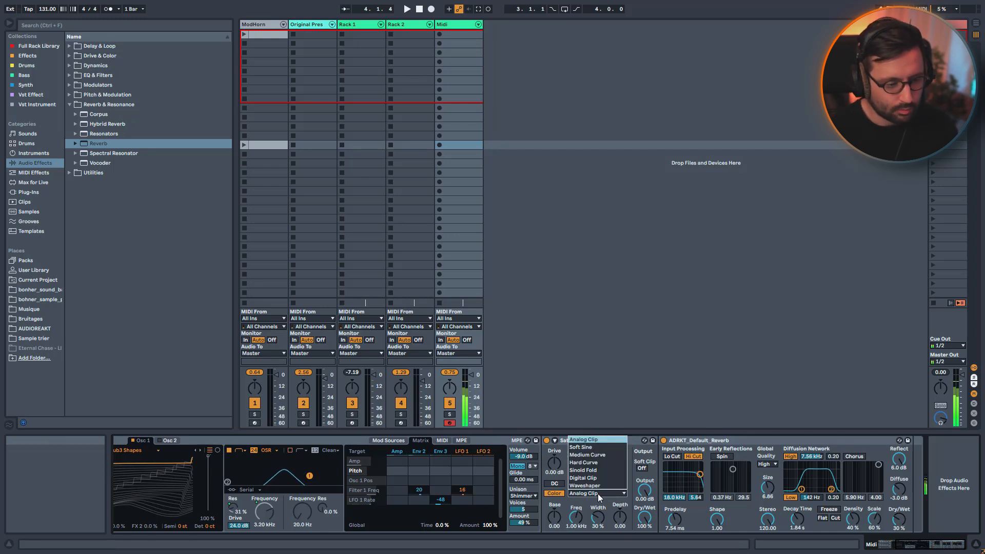
click(608, 463)
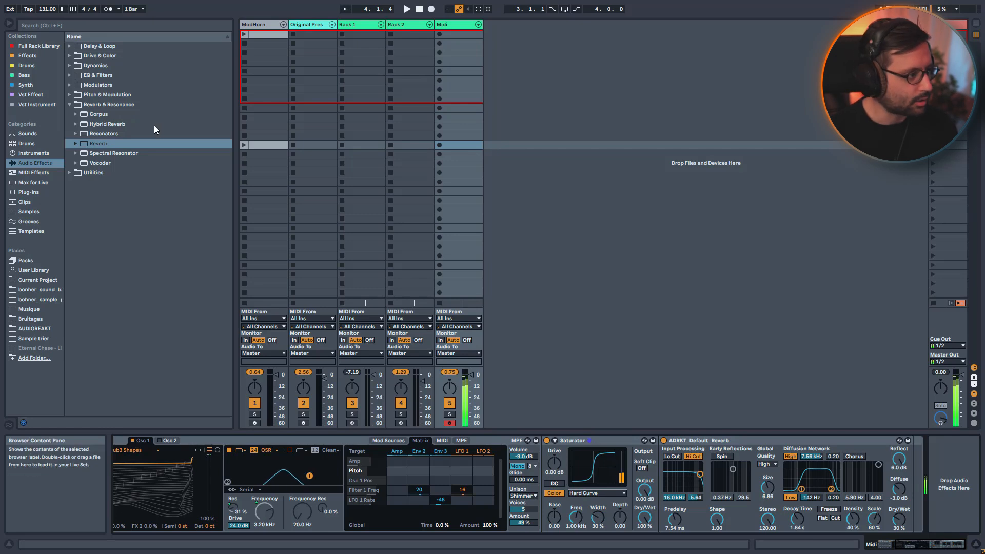
Insert a Drum Buss between the Saturator and the Reverb with Medium distortion and 14 % drive.
click(70, 56)
drag(88, 86, 681, 511)
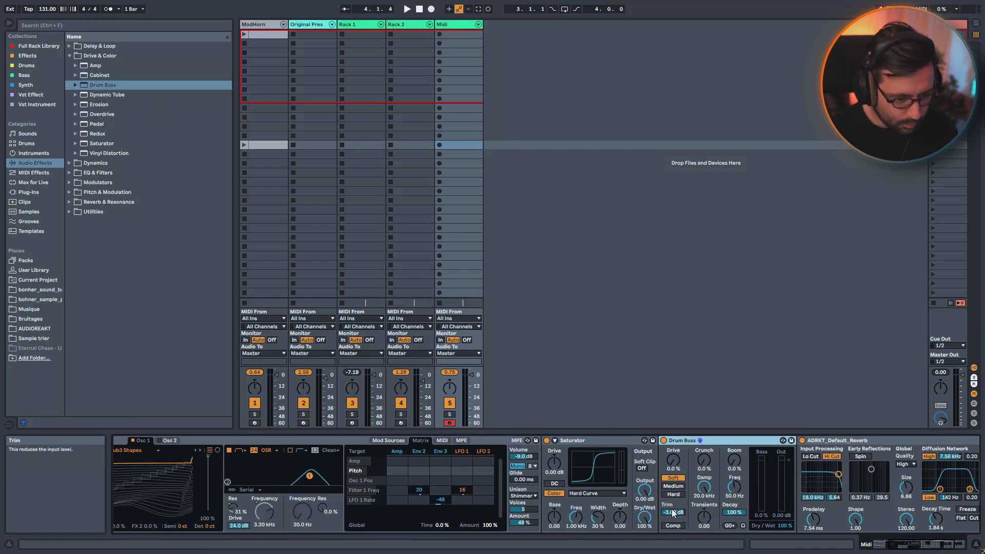
click(673, 486)
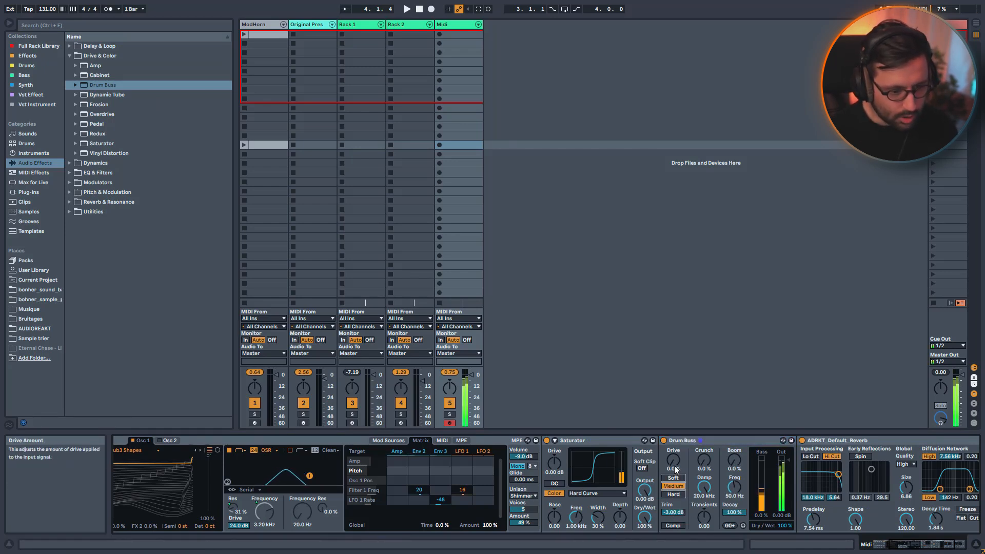
drag(673, 460, 673, 453)
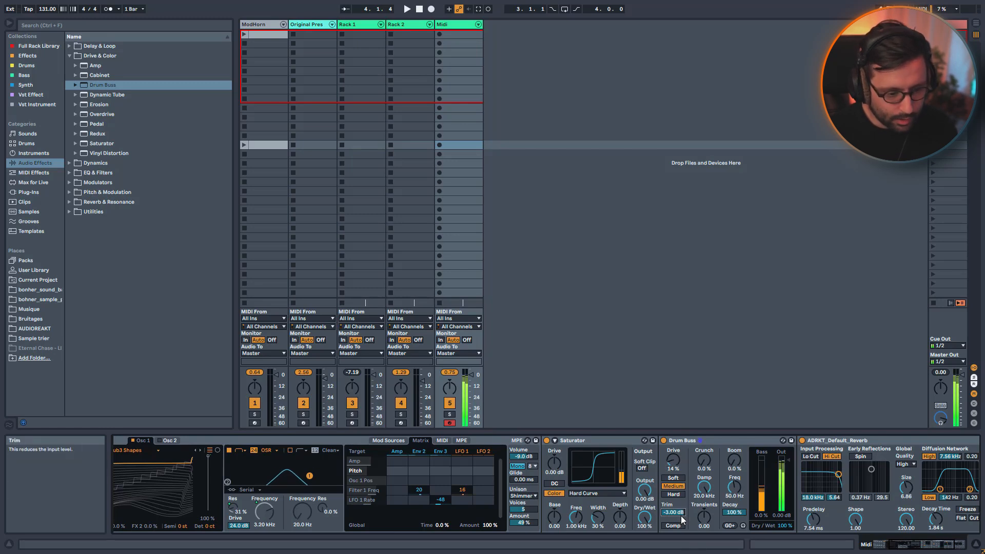
Set the Drum Buss trim to -1.87 dB, enable its compressor, set crunch to 18 %, and bypass the device for comparison.
drag(681, 514, 681, 528)
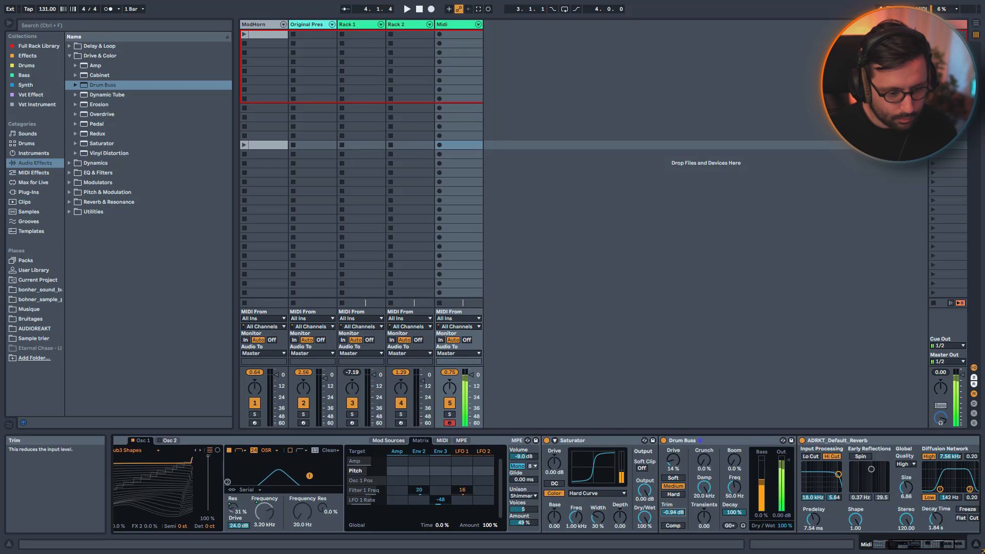
click(673, 525)
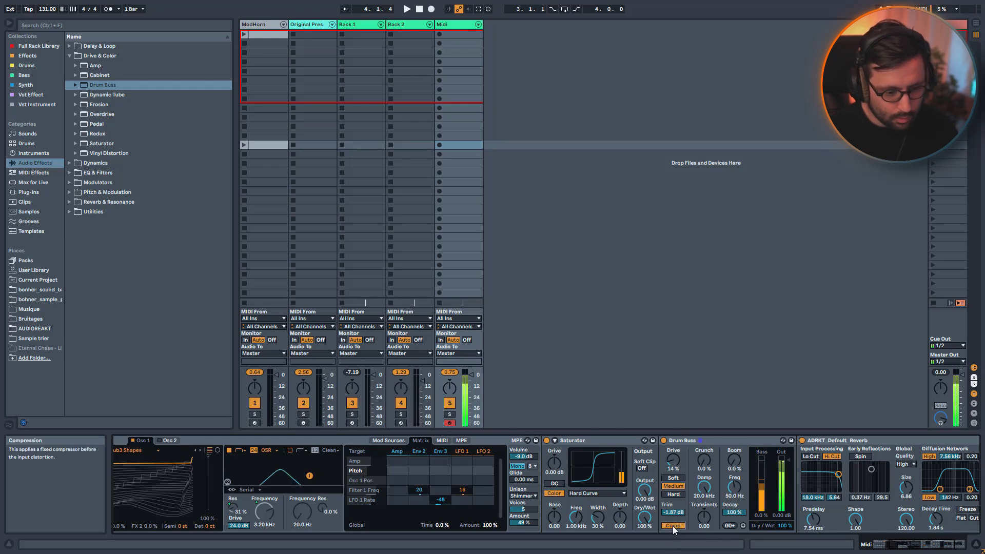
drag(704, 460, 703, 454)
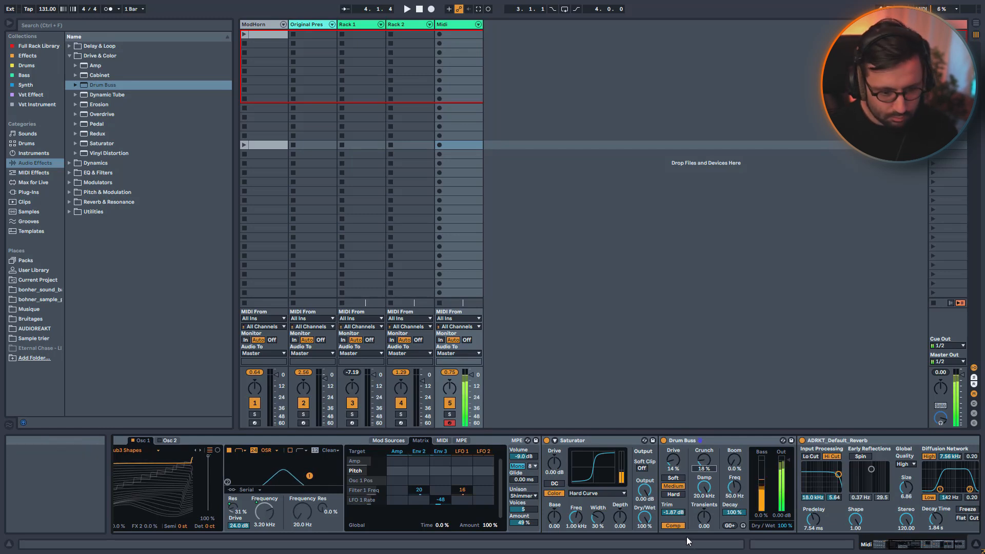
click(664, 442)
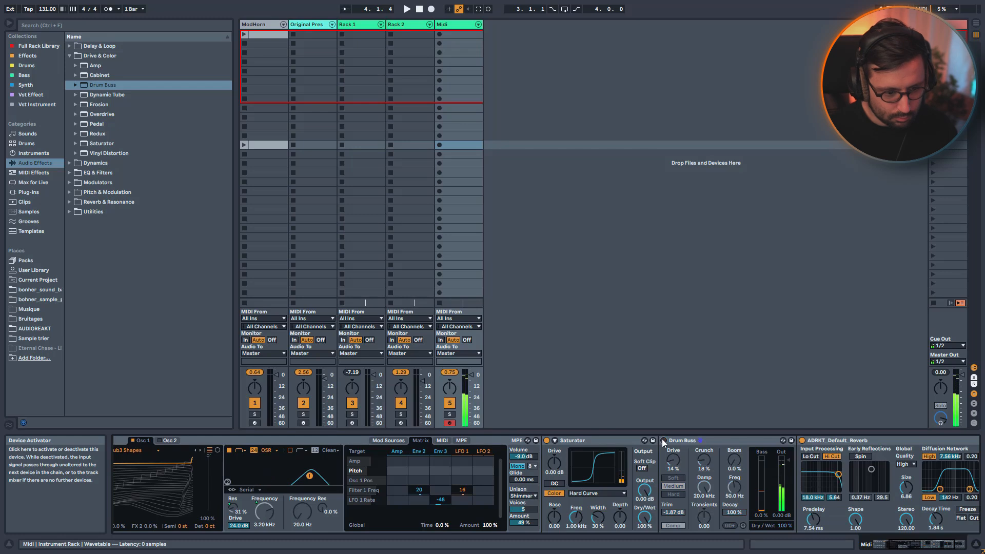
Reactivate the Drum Buss and insert a Delay between it and the Reverb.
click(663, 441)
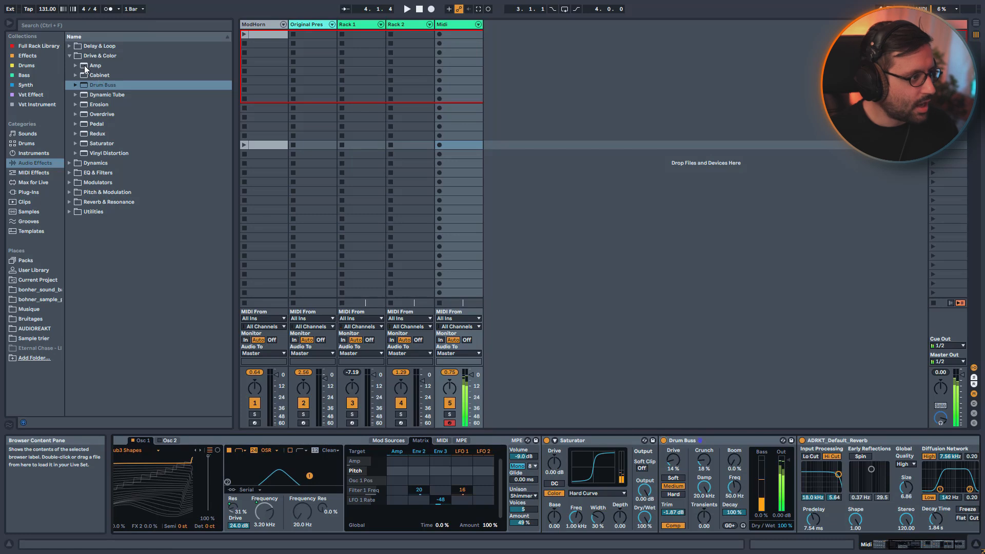
click(73, 46)
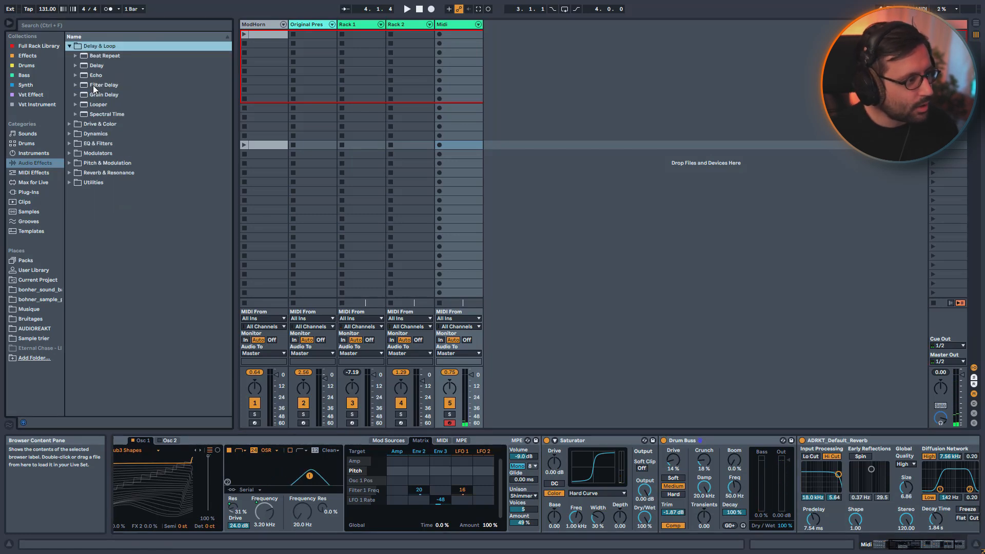
drag(96, 65, 787, 468)
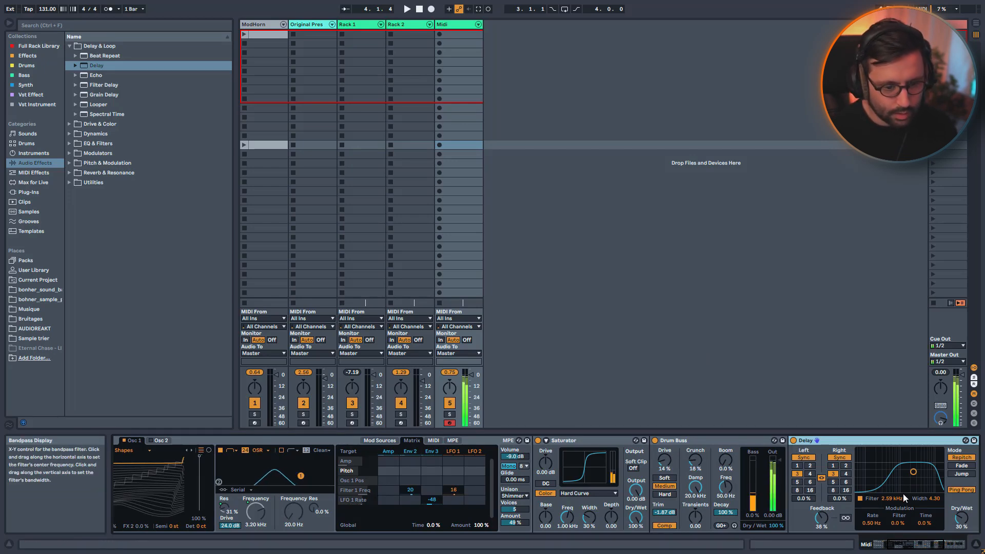
click(932, 548)
drag(932, 545, 936, 545)
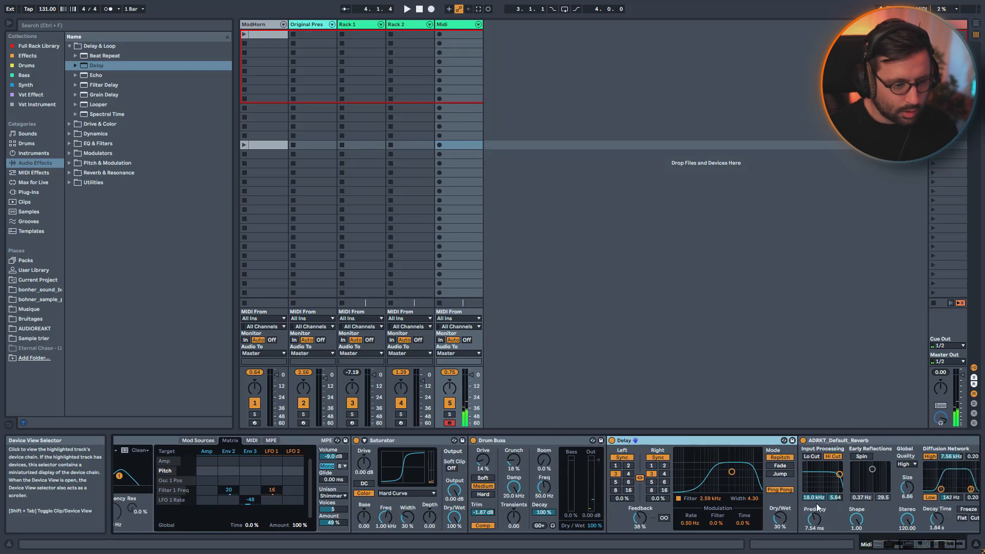
Set the Reverb's decay time to 2.82 s and arm the ModHorn track for recording.
scroll(711, 480, right, 3)
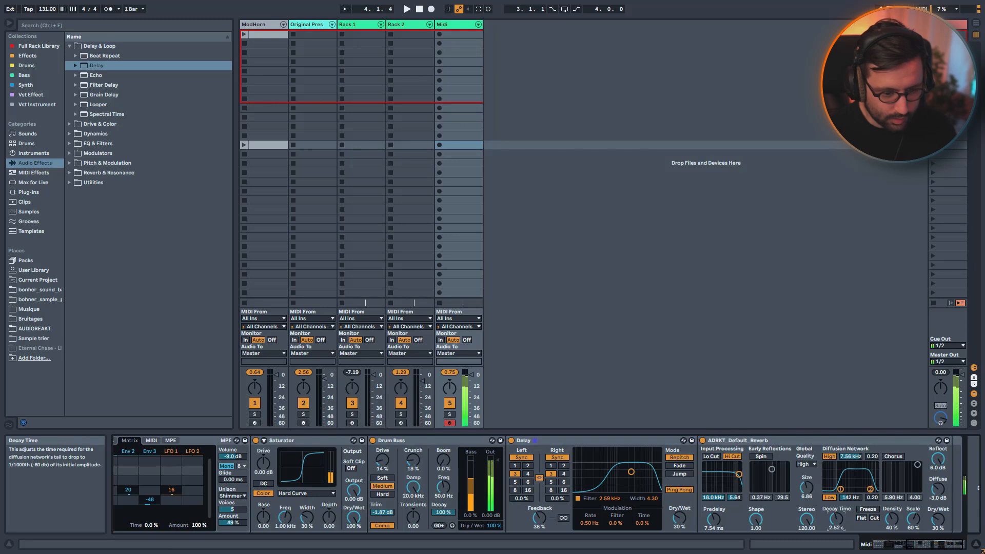
drag(927, 544, 753, 535)
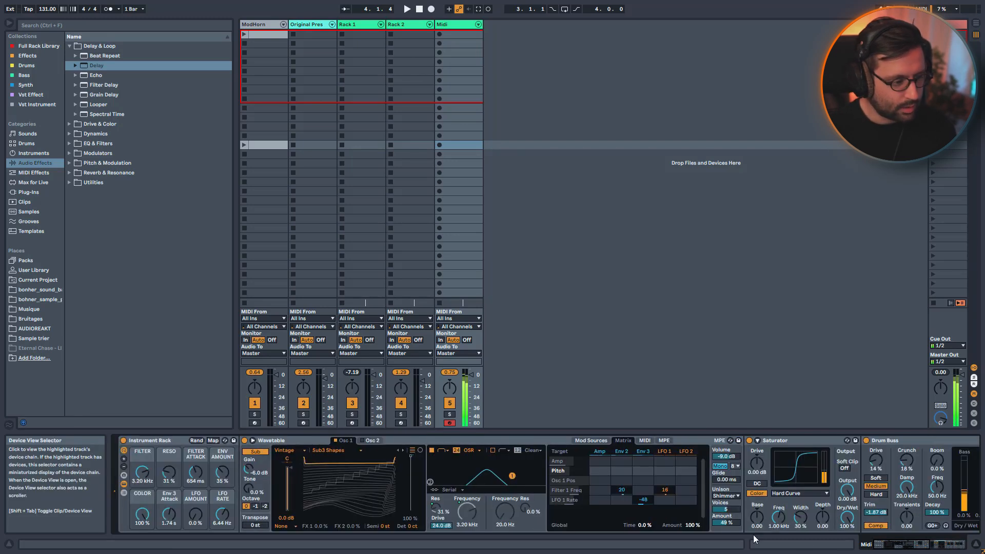
click(256, 423)
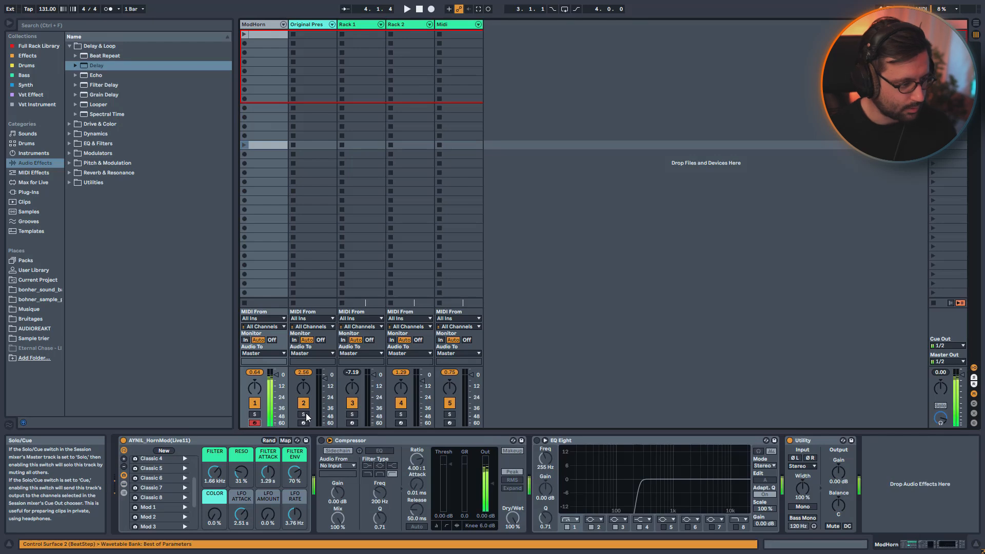